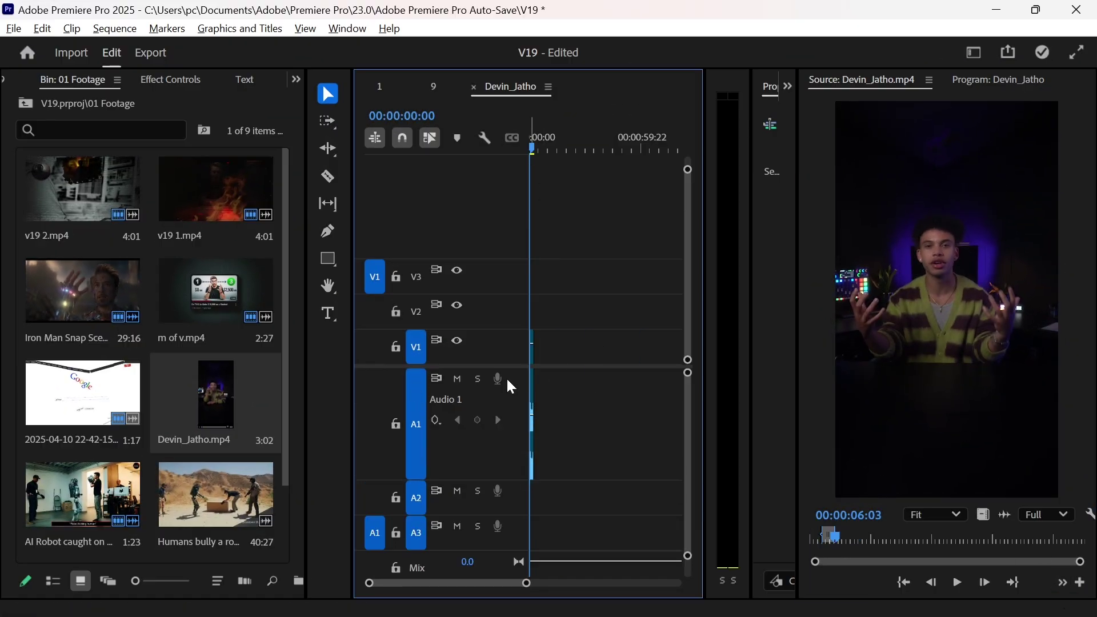
Place Devin_Jatho.mp4 in the sequence, then search Google for 'download latest after effects for free'.
drag(511, 388, 589, 372)
click(874, 538)
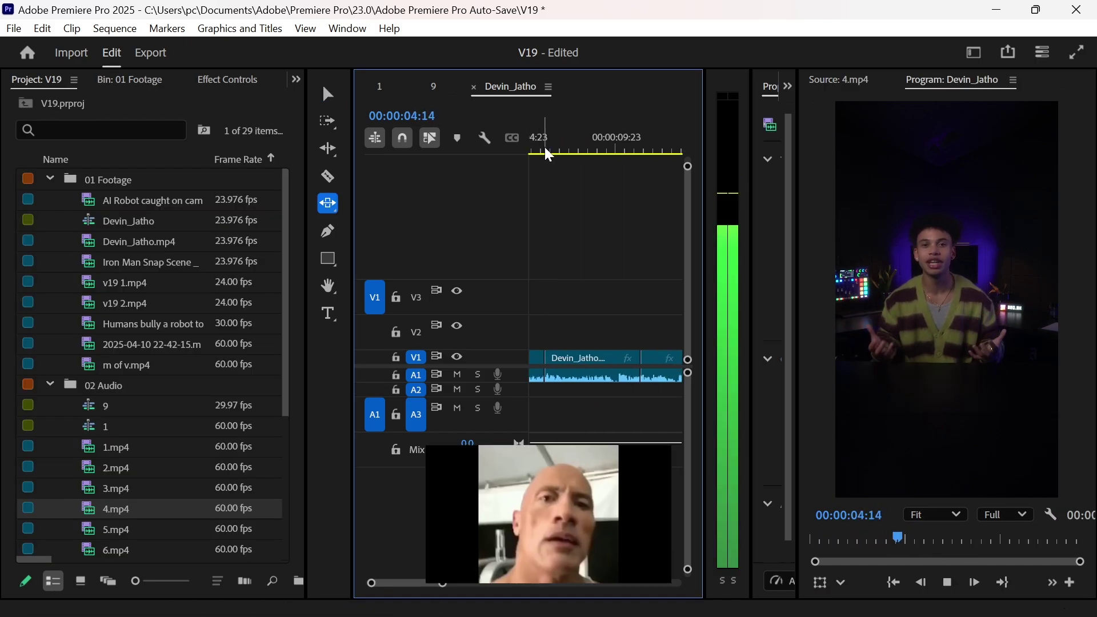
scroll(614, 403, up, 5)
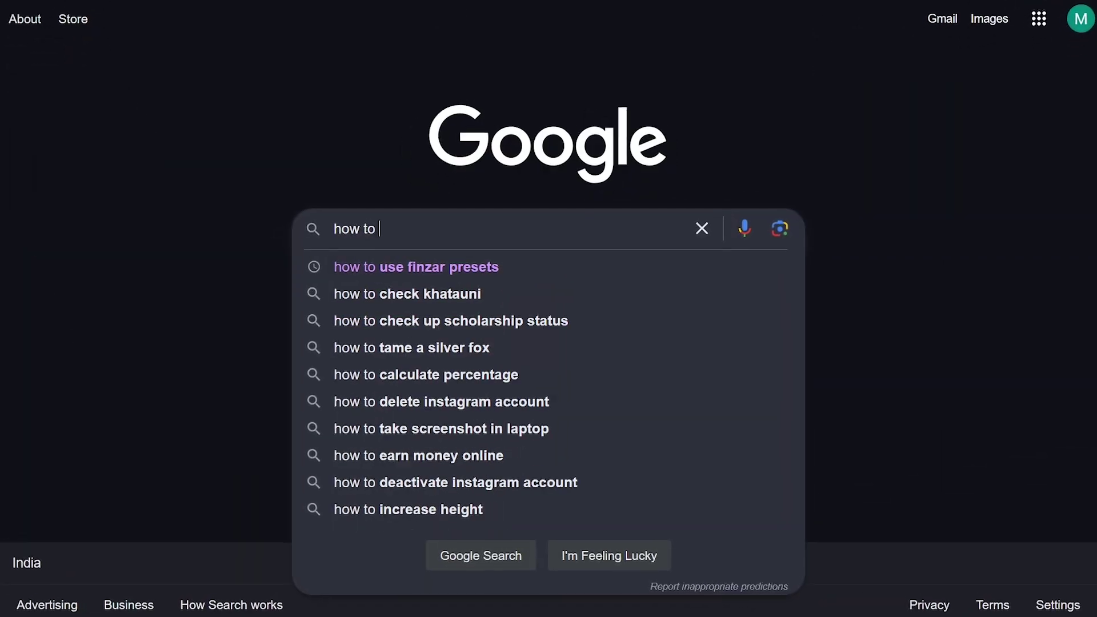
text(download latest after effects f)
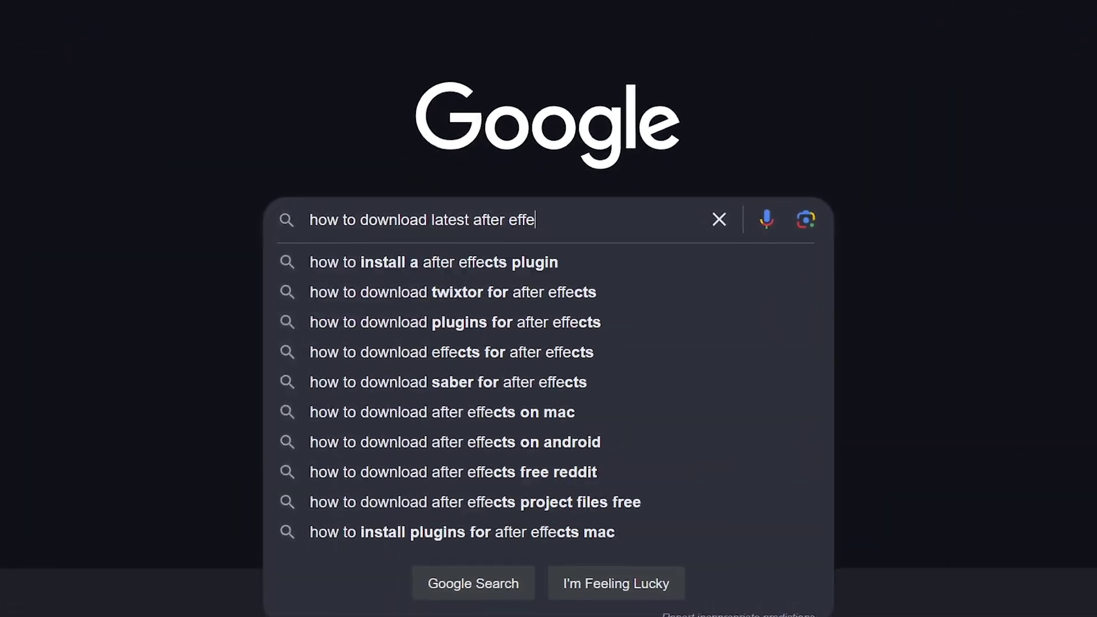
text(or free)
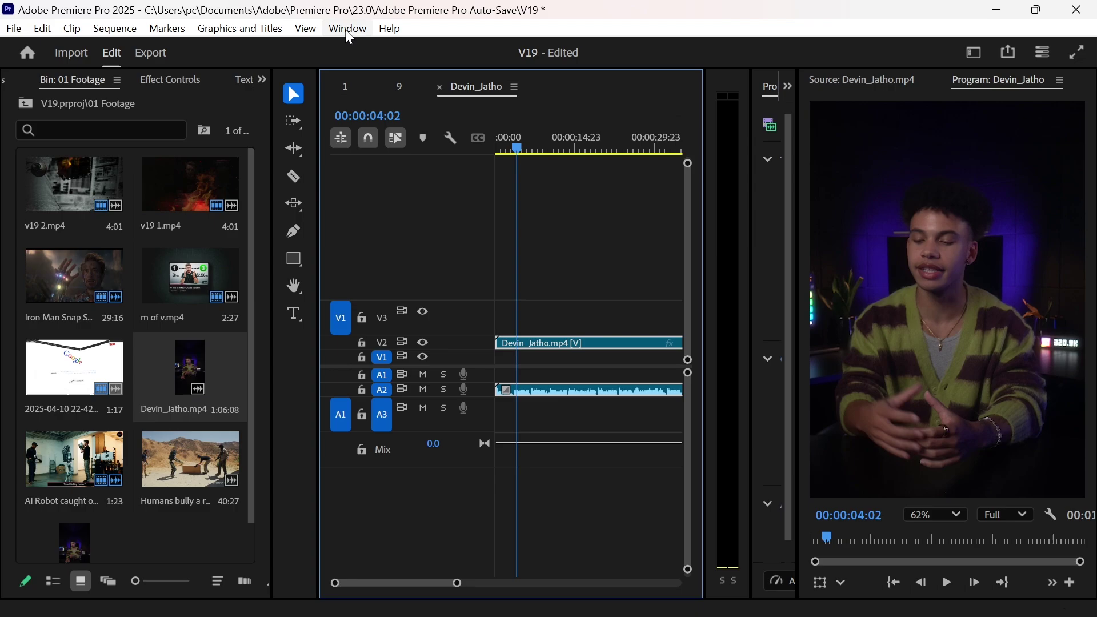
Filter the sequence transcript to Pauses and delete all 12 pauses from the clip.
click(348, 30)
click(416, 524)
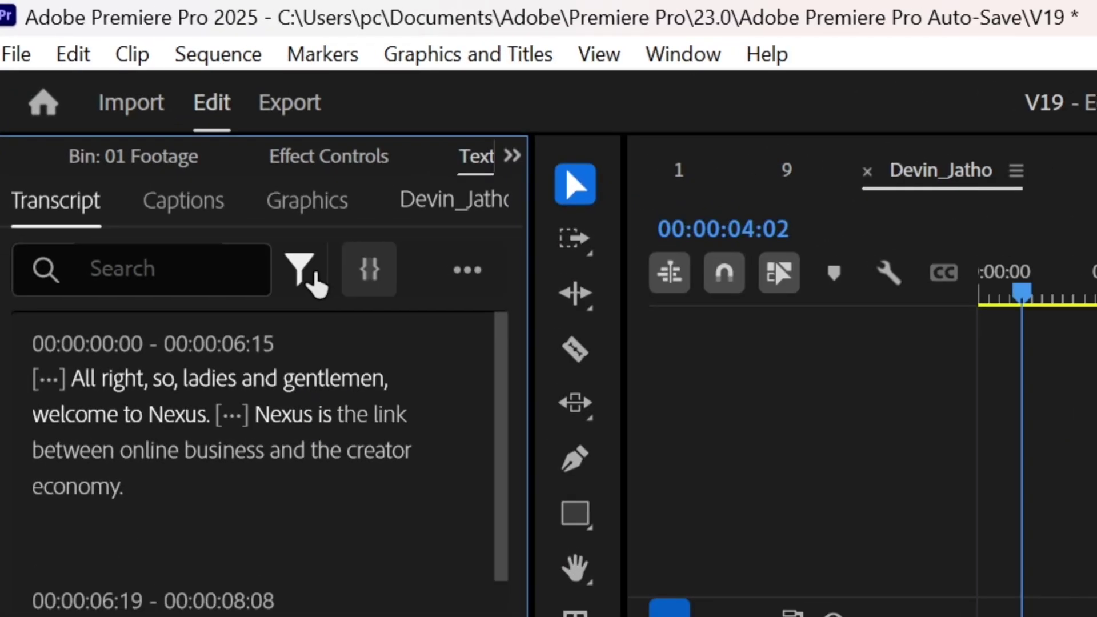
click(157, 138)
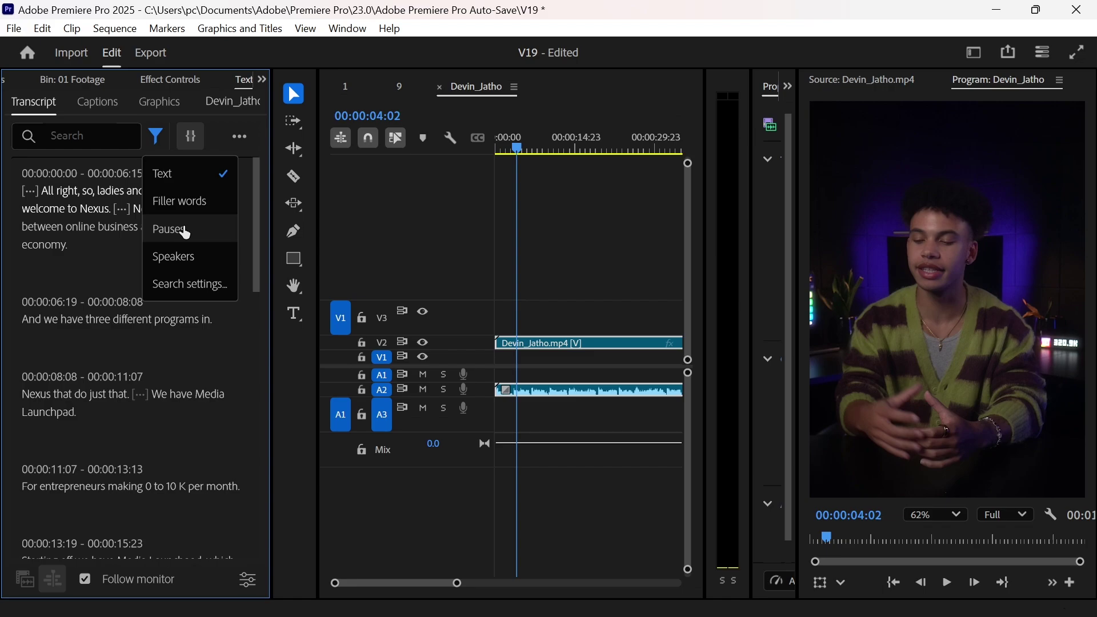
click(181, 243)
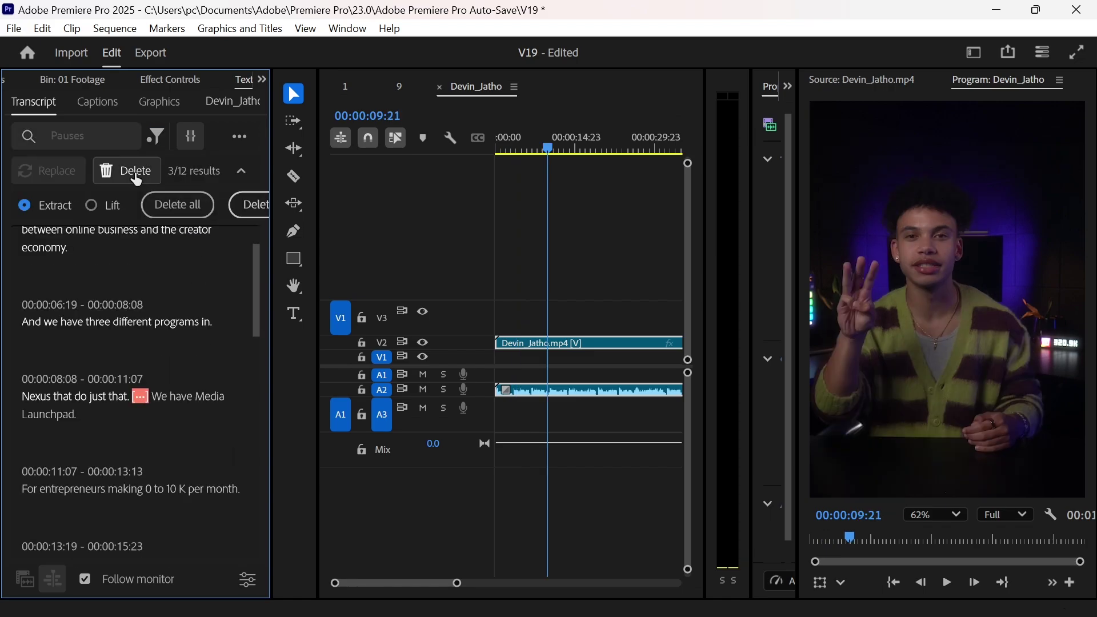
click(178, 207)
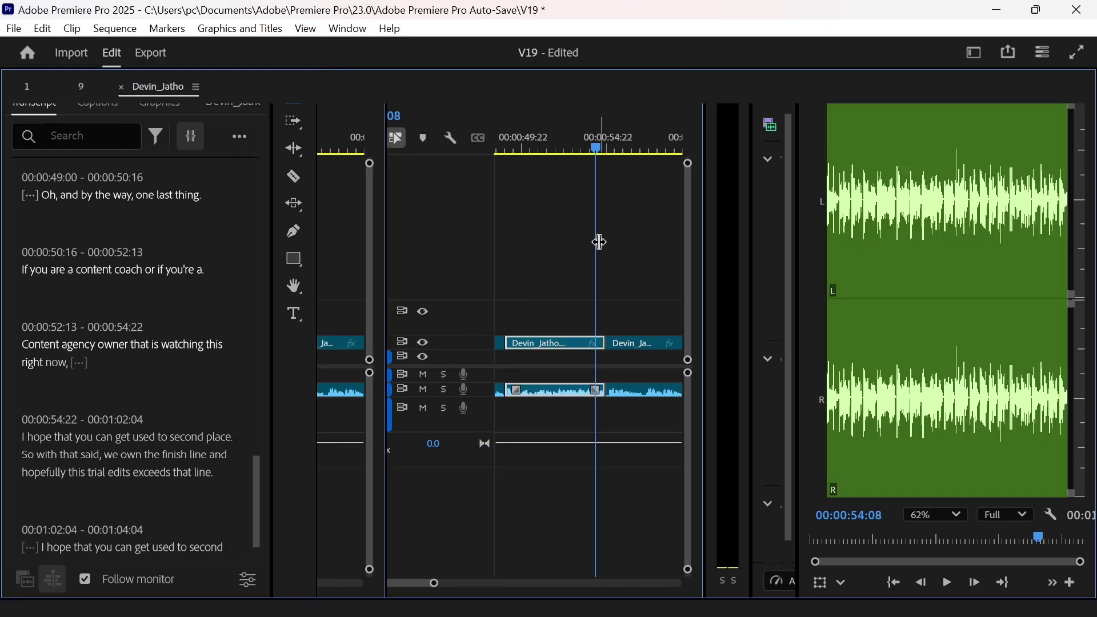
Maximize the Timeline panel and zoom out to see all the cut clips.
key(grave)
key(minus)
key(minus)
key(minus)
key(minus)
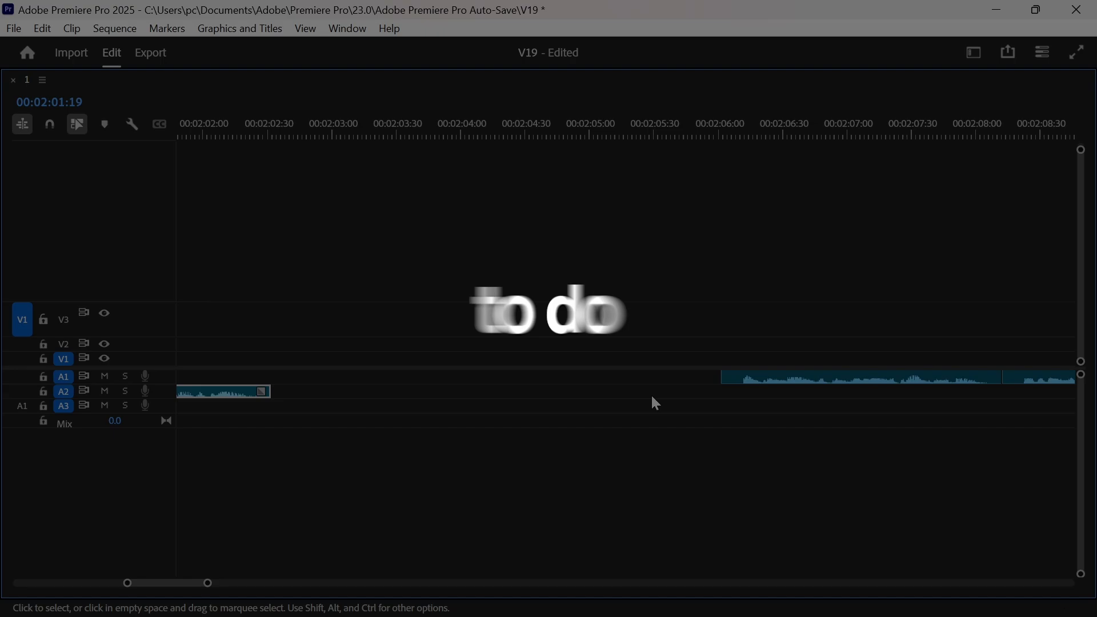
Raise the opening clip to V3/A3 and slide the next clip left against it.
drag(652, 399, 511, 381)
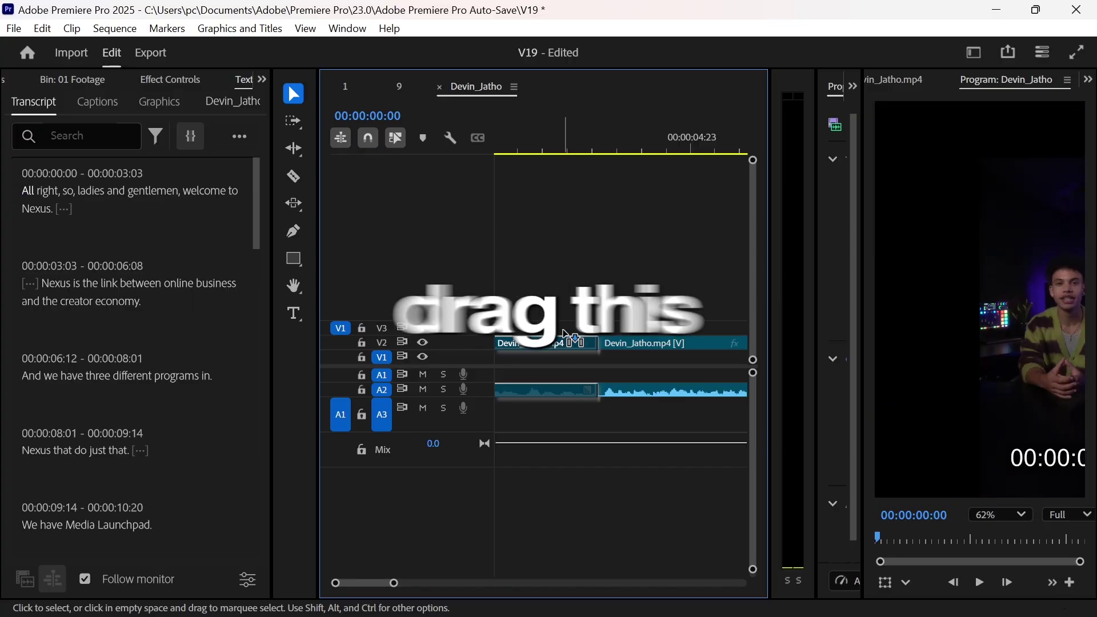
drag(546, 358, 565, 329)
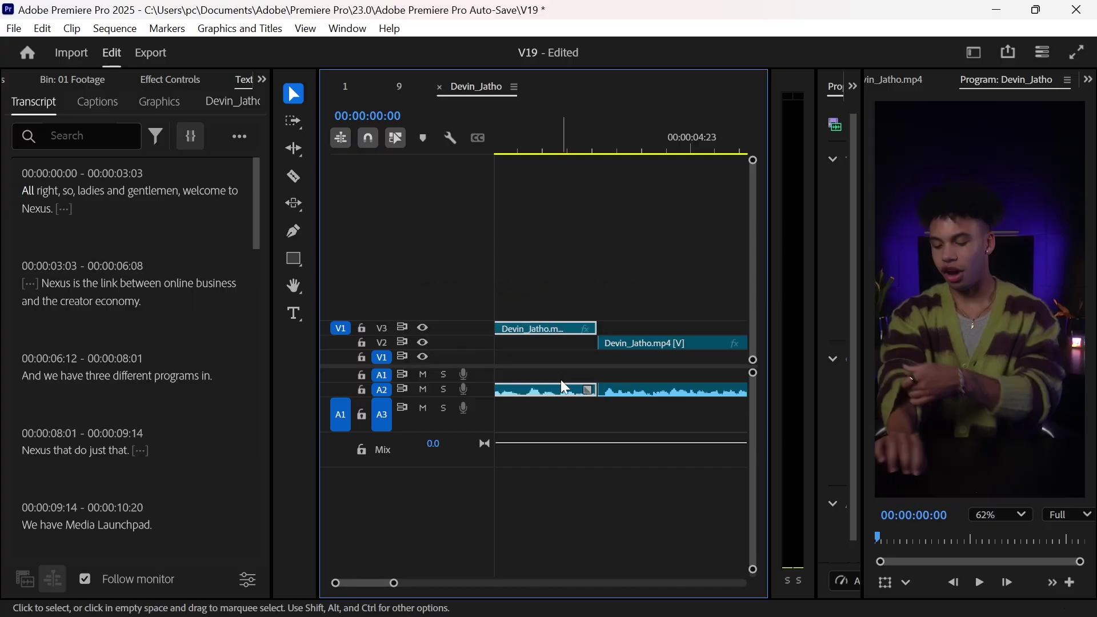
drag(558, 392, 562, 412)
drag(646, 403, 596, 414)
click(540, 151)
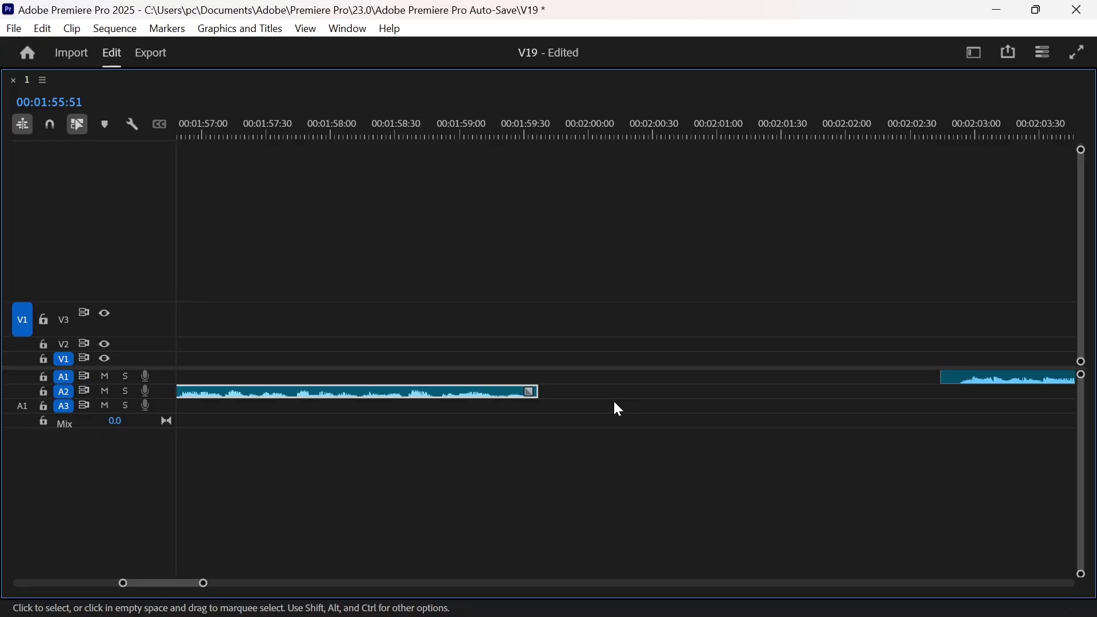
key(ctrl+z)
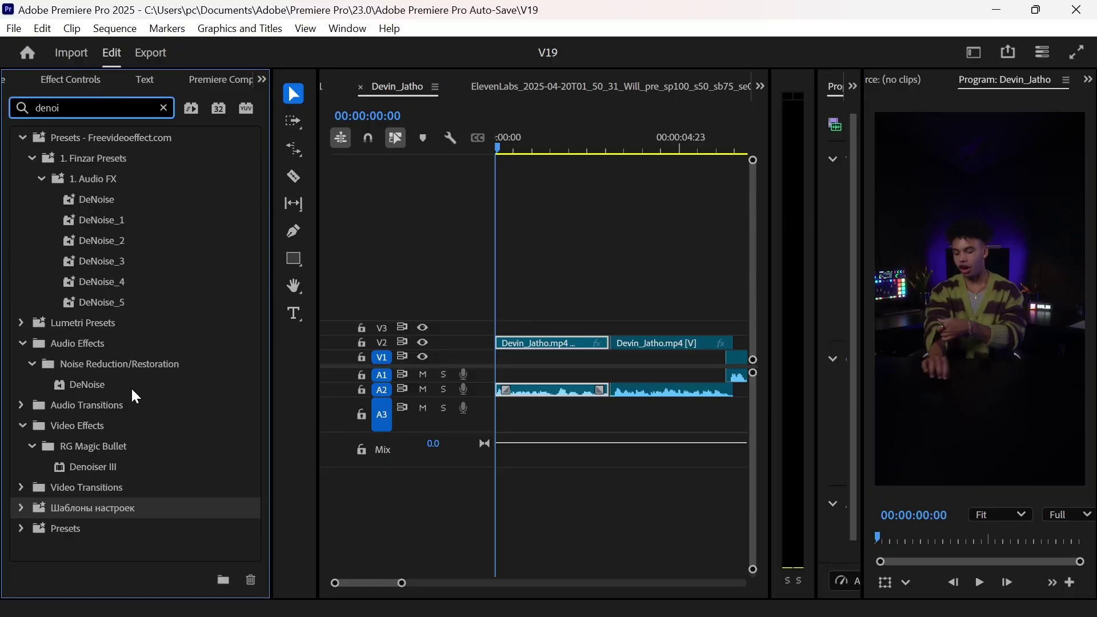
Apply DeNoise to the talking-head audio and check the second DeNoise's custom settings.
click(86, 386)
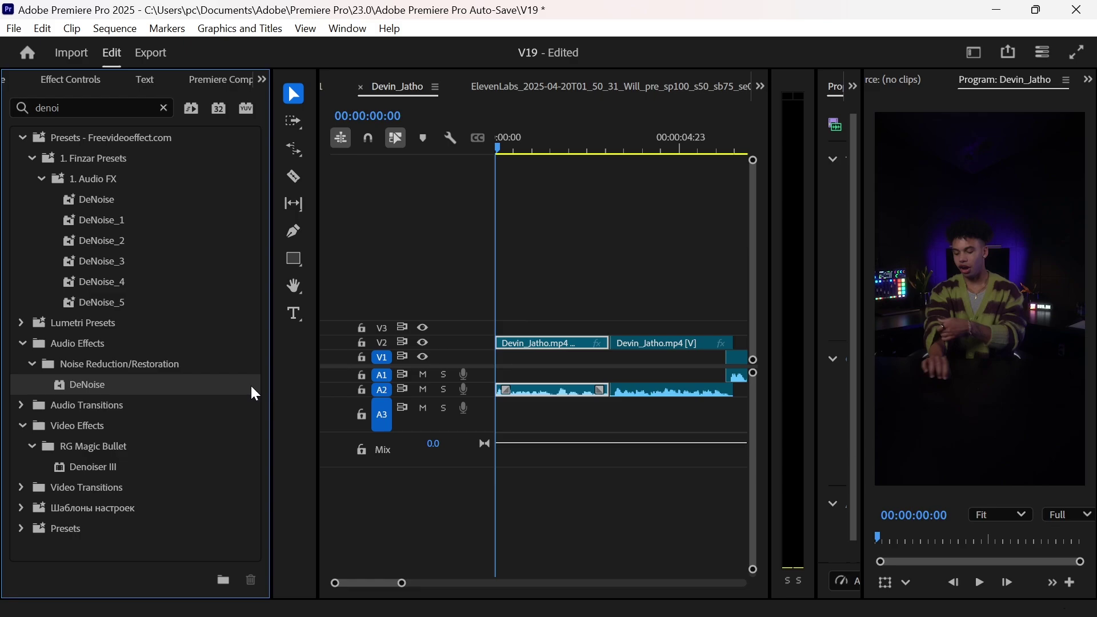
key(shift+5)
scroll(177, 441, down, 6)
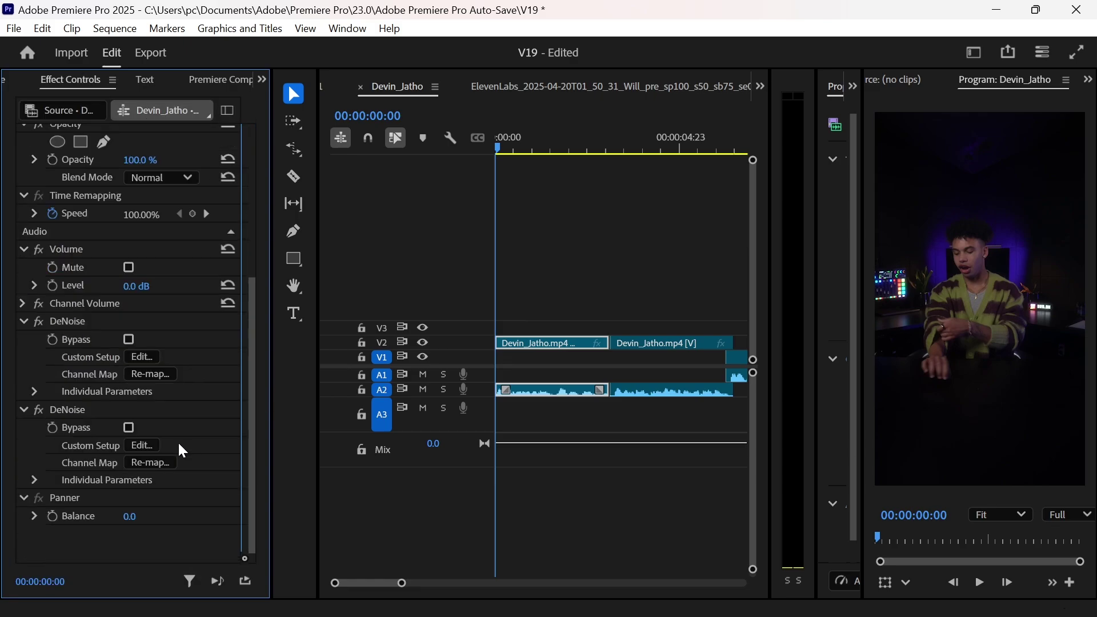
click(65, 407)
click(140, 447)
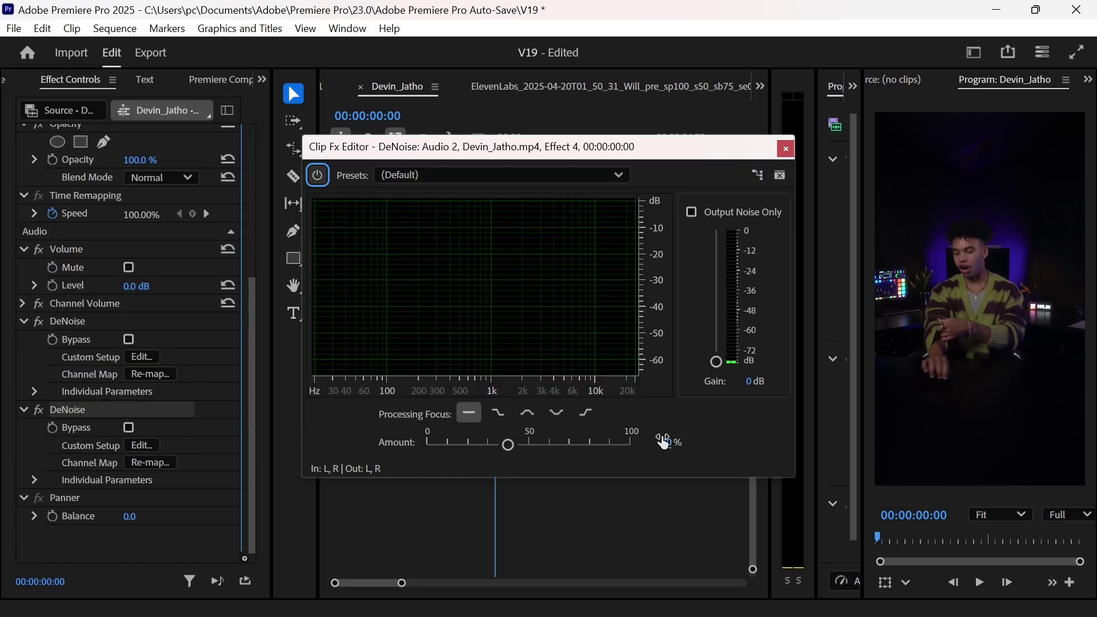
key(shift+7)
click(142, 107)
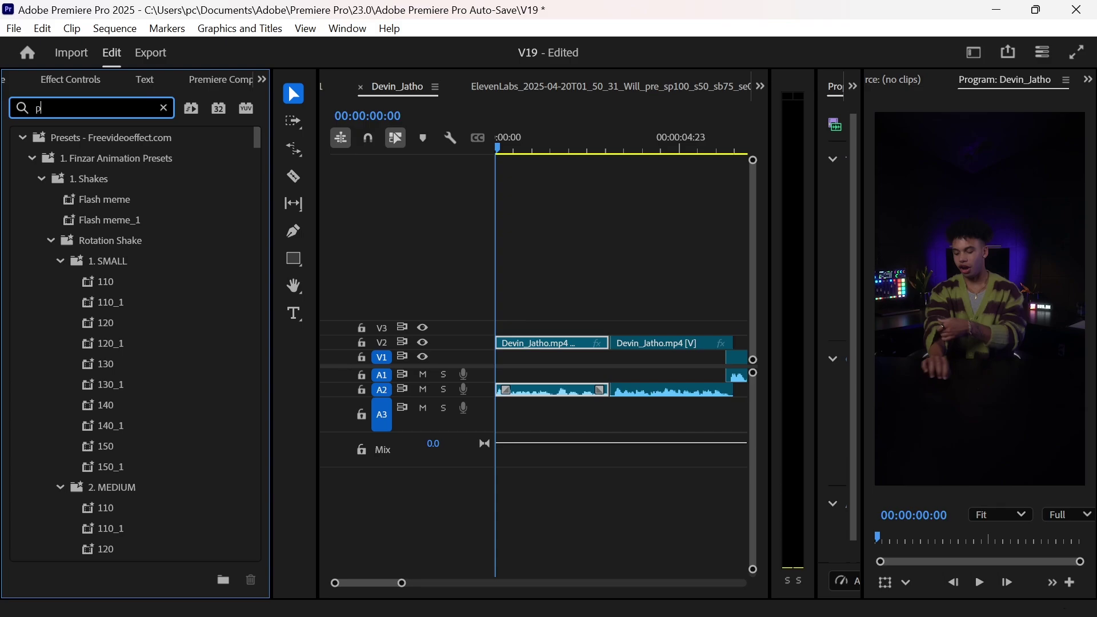
Add a Parametric Equalizer with the Loudness Maximizer preset to A2 and play it back.
drag(108, 220, 296, 264)
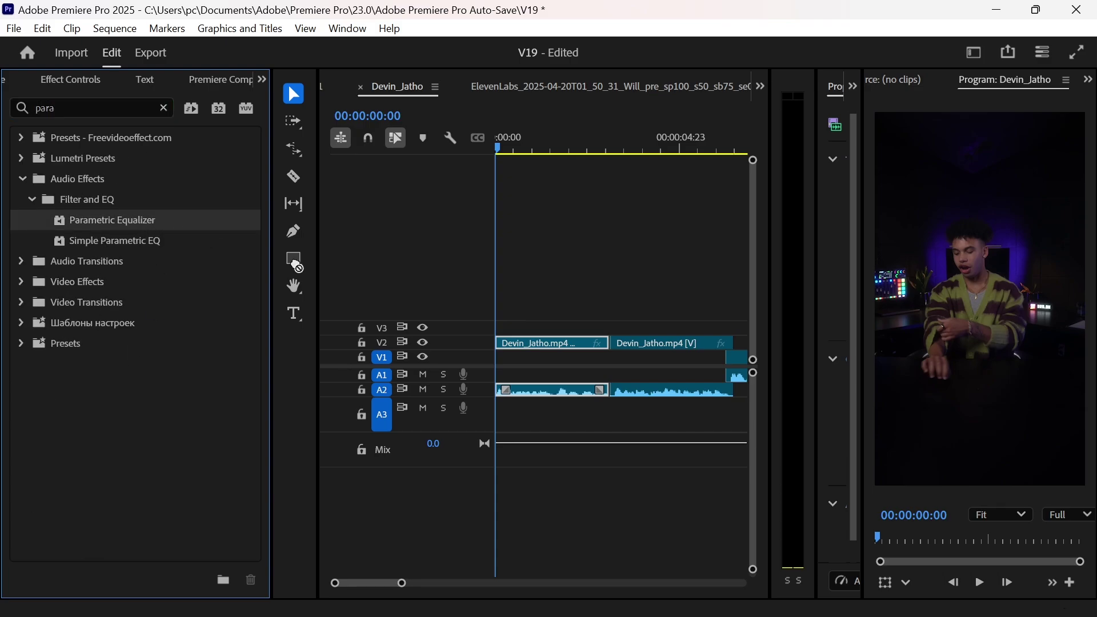
drag(524, 395, 525, 394)
click(141, 433)
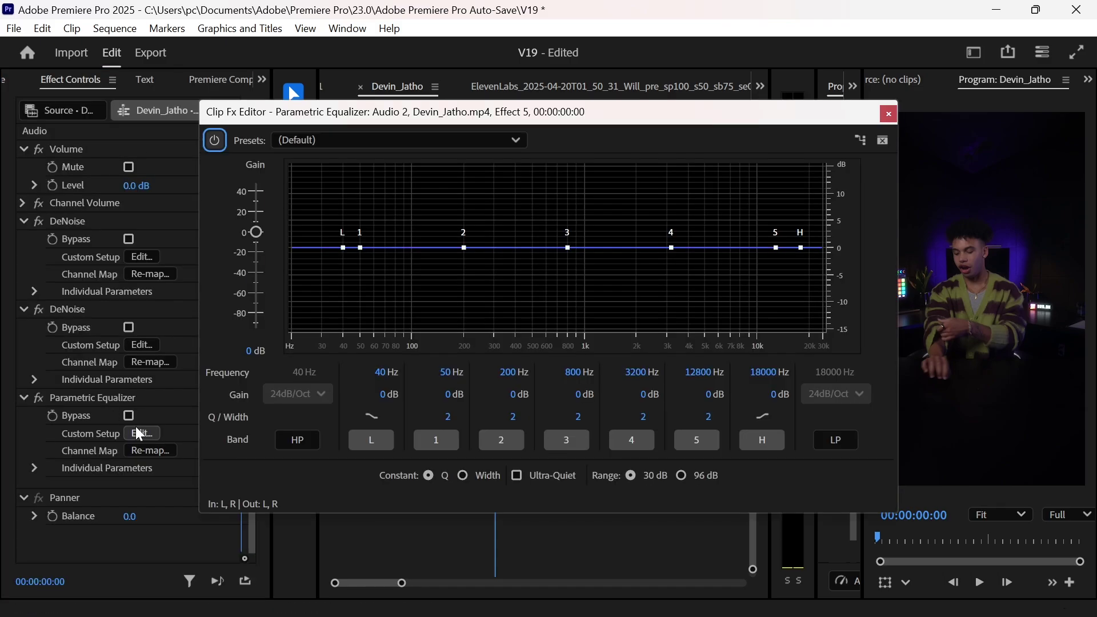
click(361, 142)
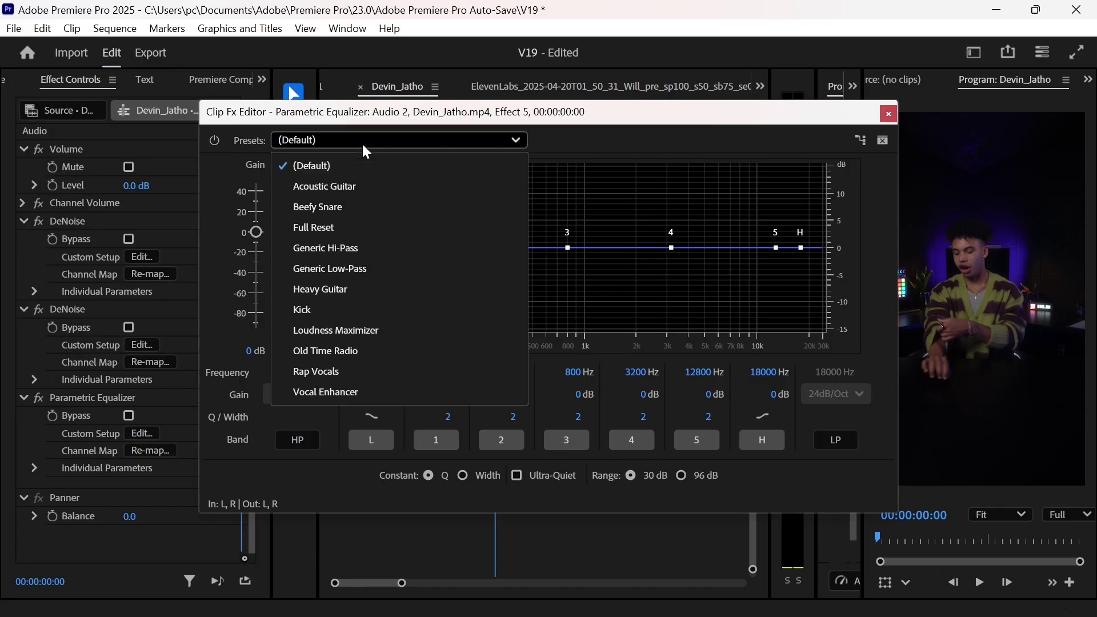
click(372, 330)
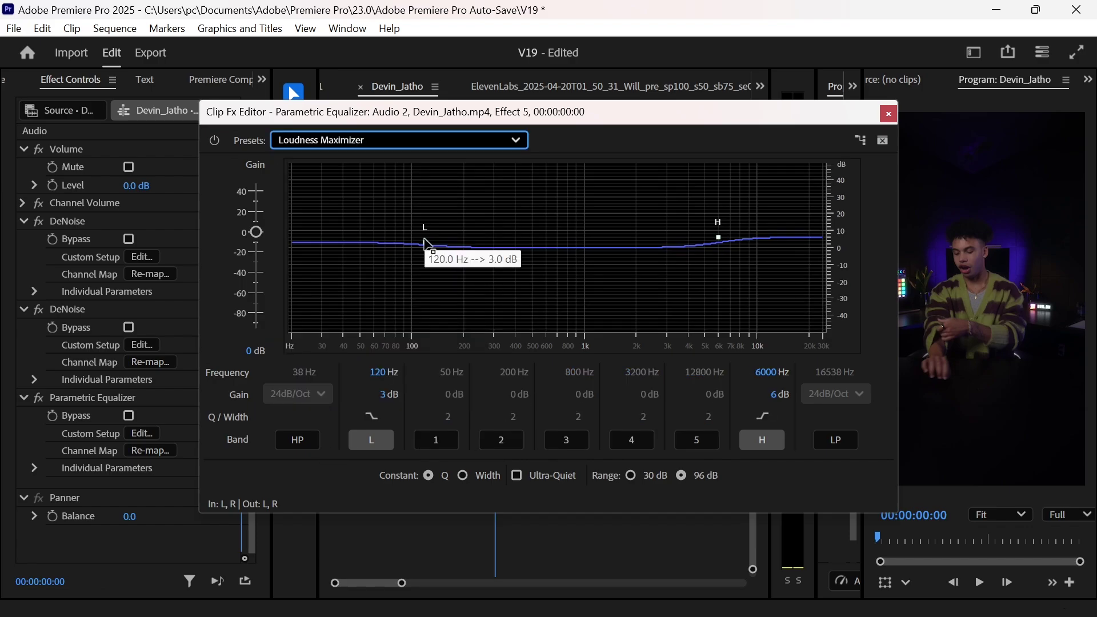
key(space)
mouse_move(433, 250)
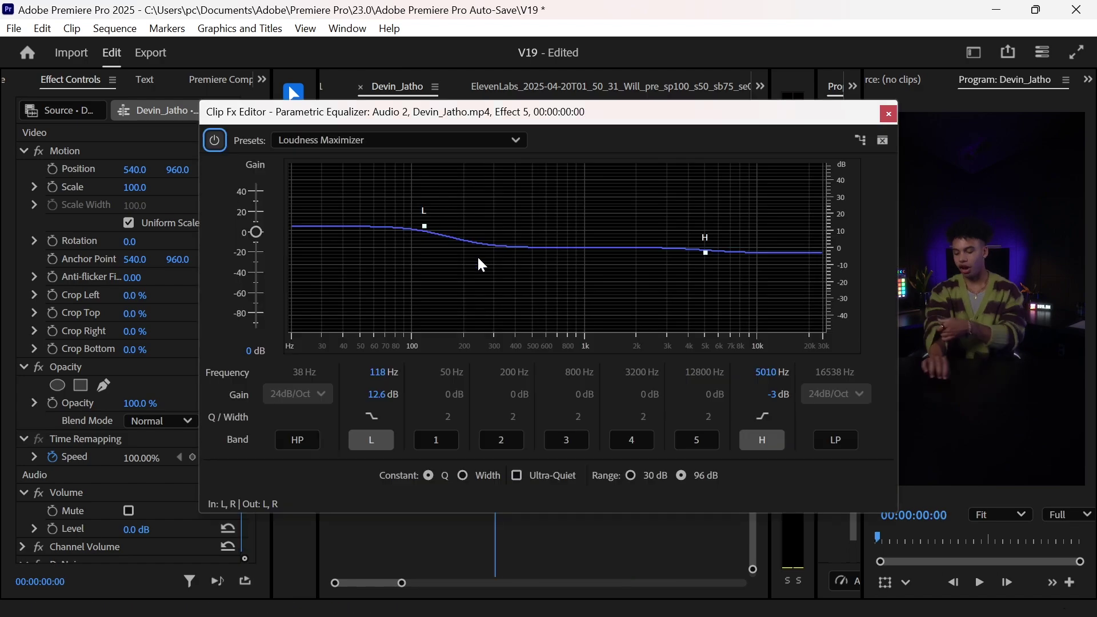
mouse_move(425, 231)
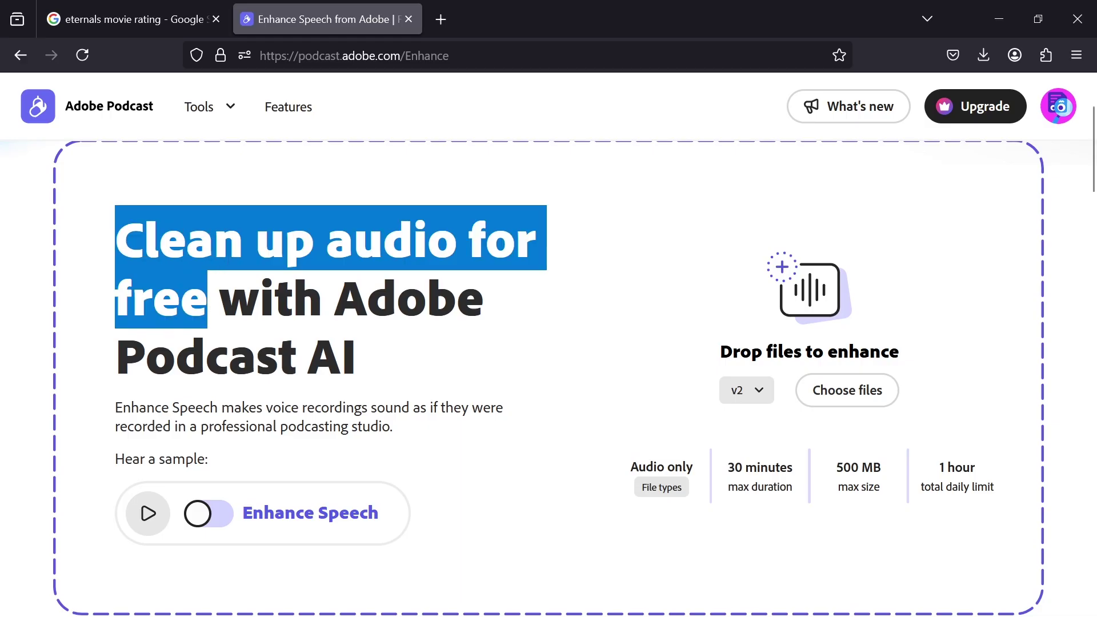
On Adobe Podcast's Enhance Speech page, bring up the file upload window.
drag(208, 302, 372, 376)
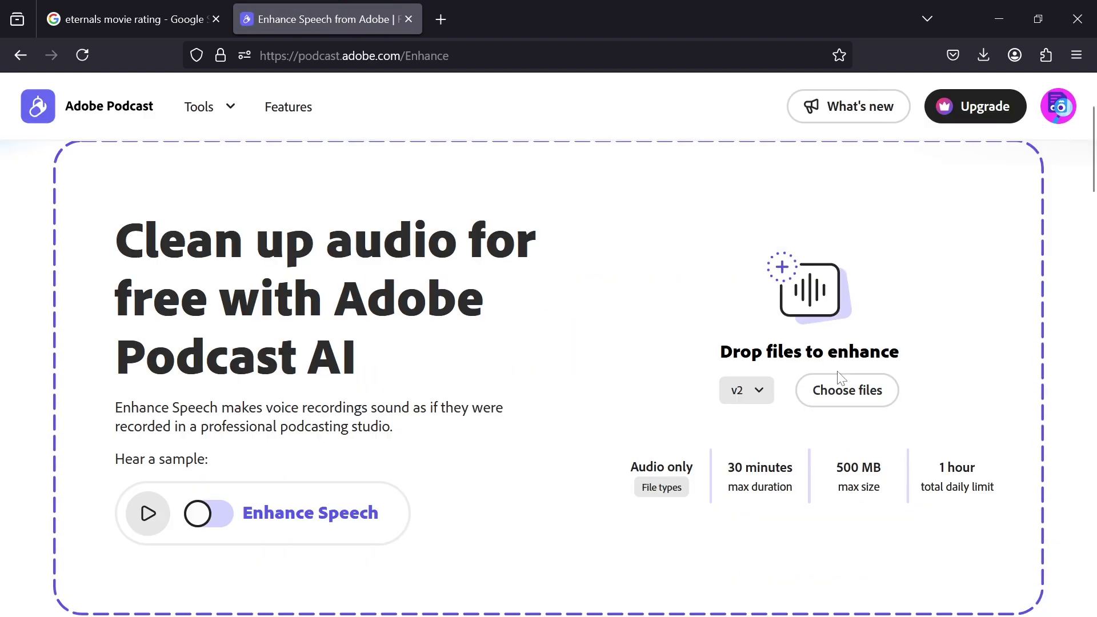
click(809, 403)
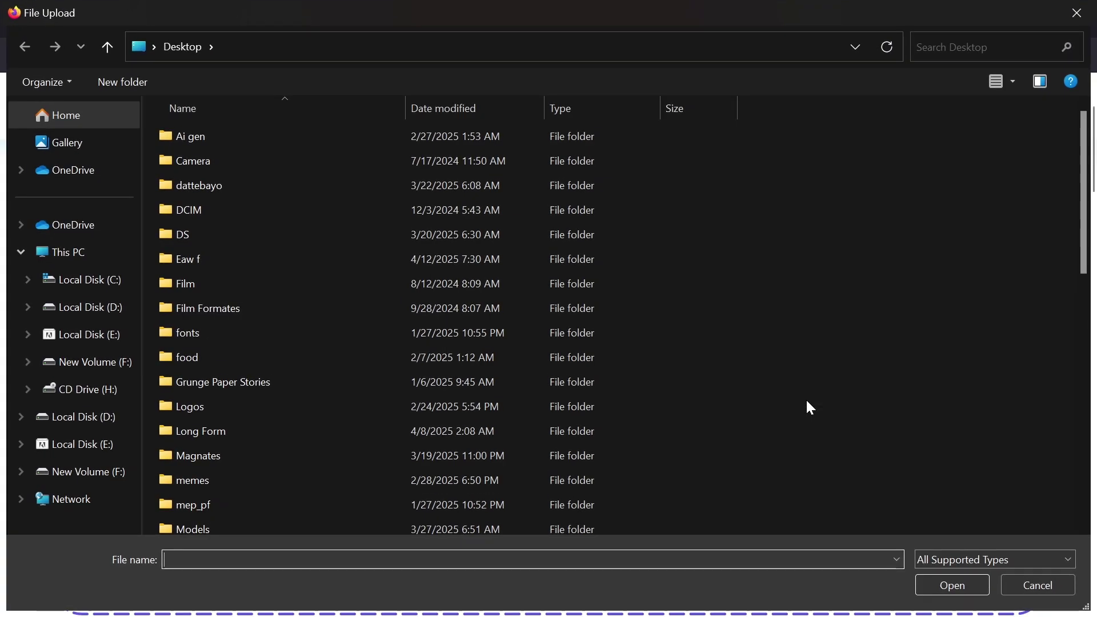
scroll(808, 404, down, 10)
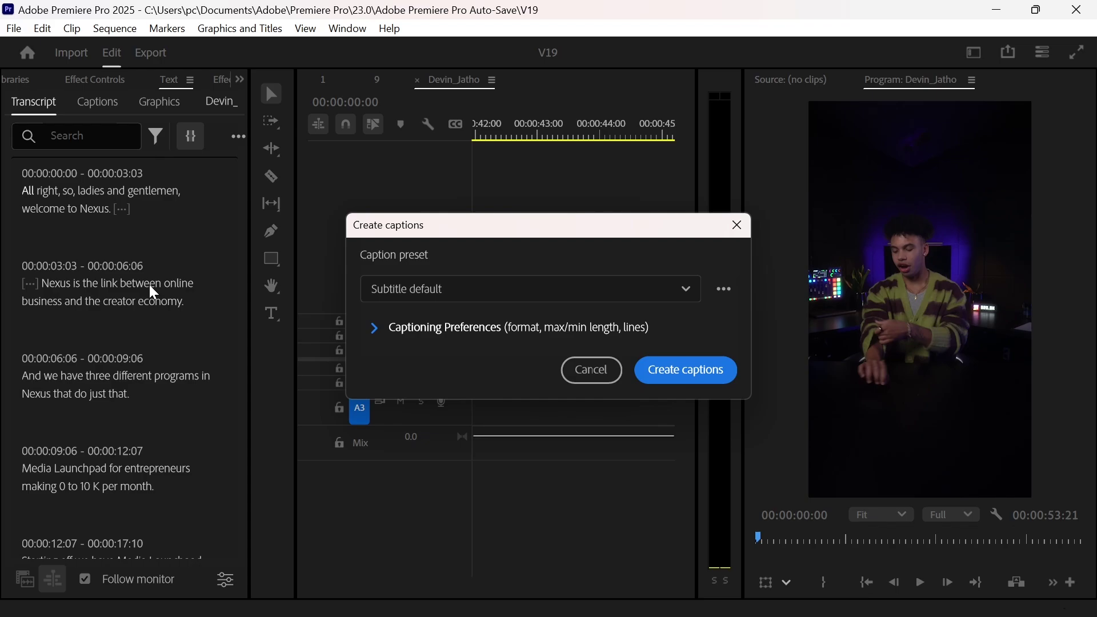
Create captions with a longer maximum length and upgrade them to graphics.
click(373, 332)
click(407, 342)
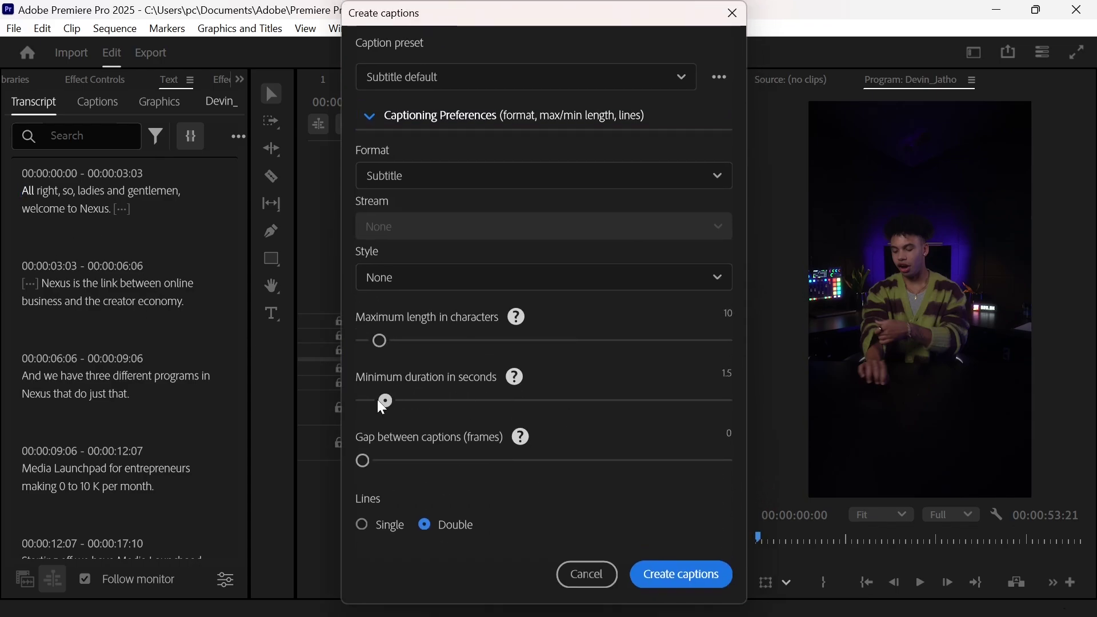
key(Return)
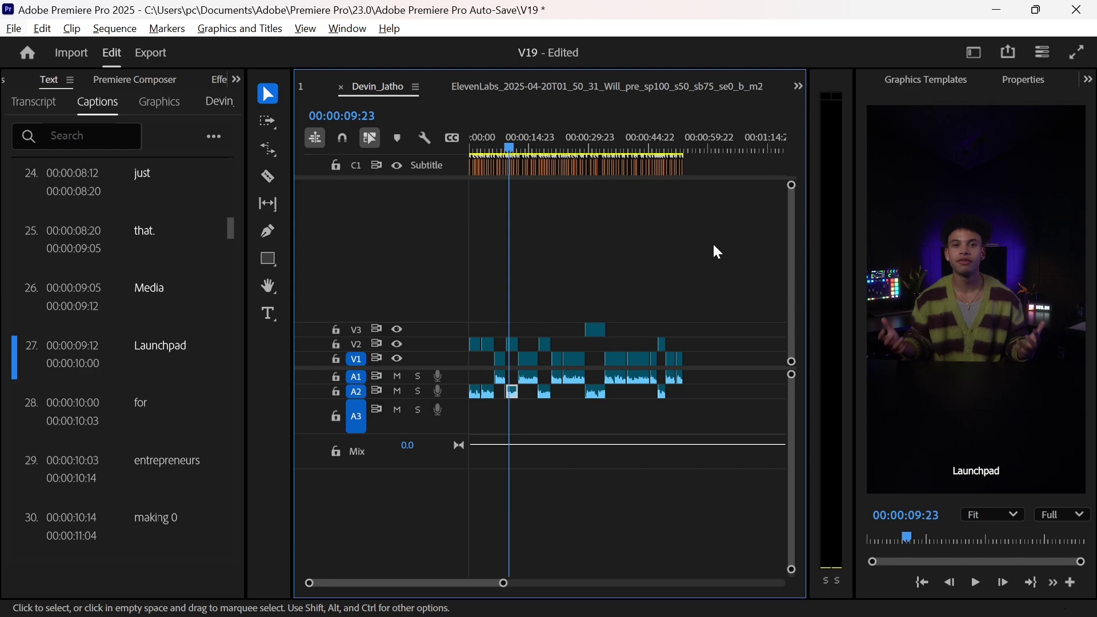
click(240, 29)
click(268, 267)
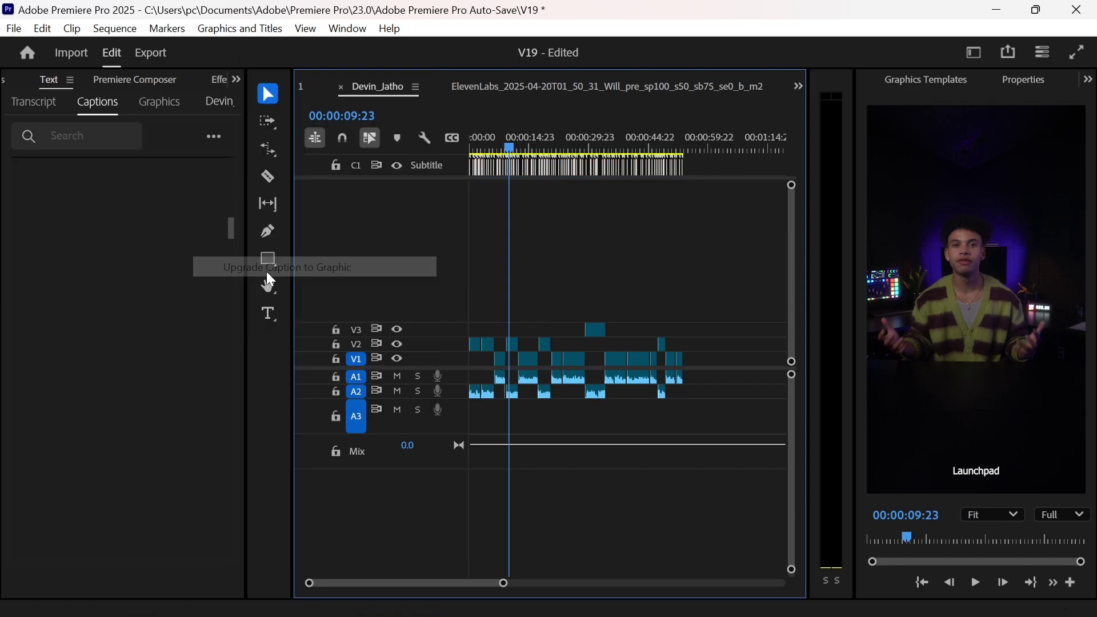
Replace the selected video, audio and caption clips with an After Effects composition.
drag(416, 397, 417, 397)
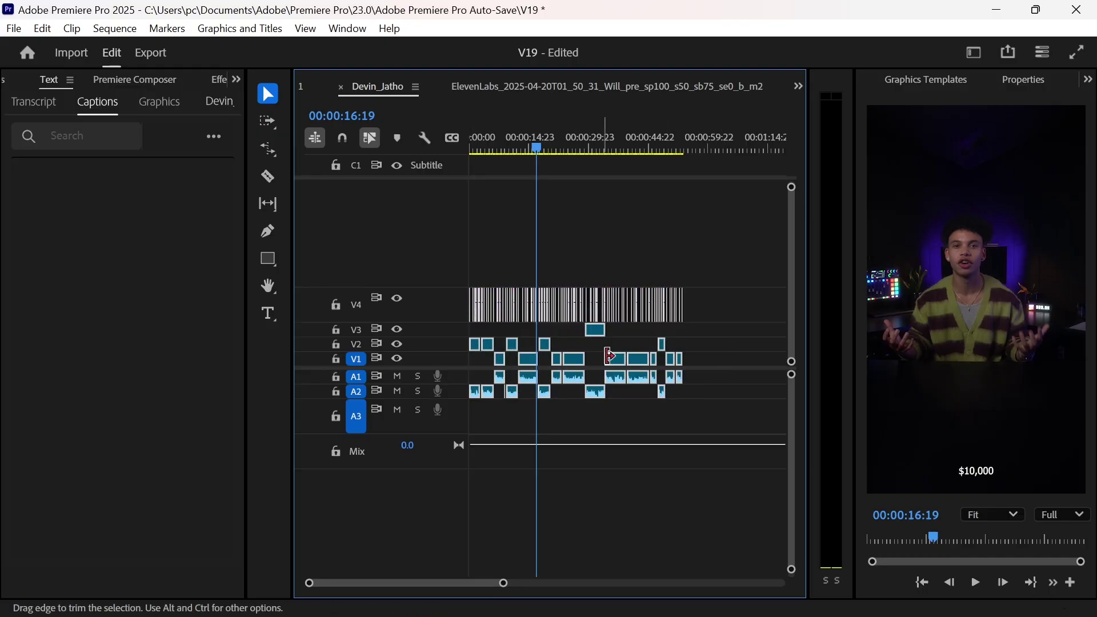
right_click(655, 296)
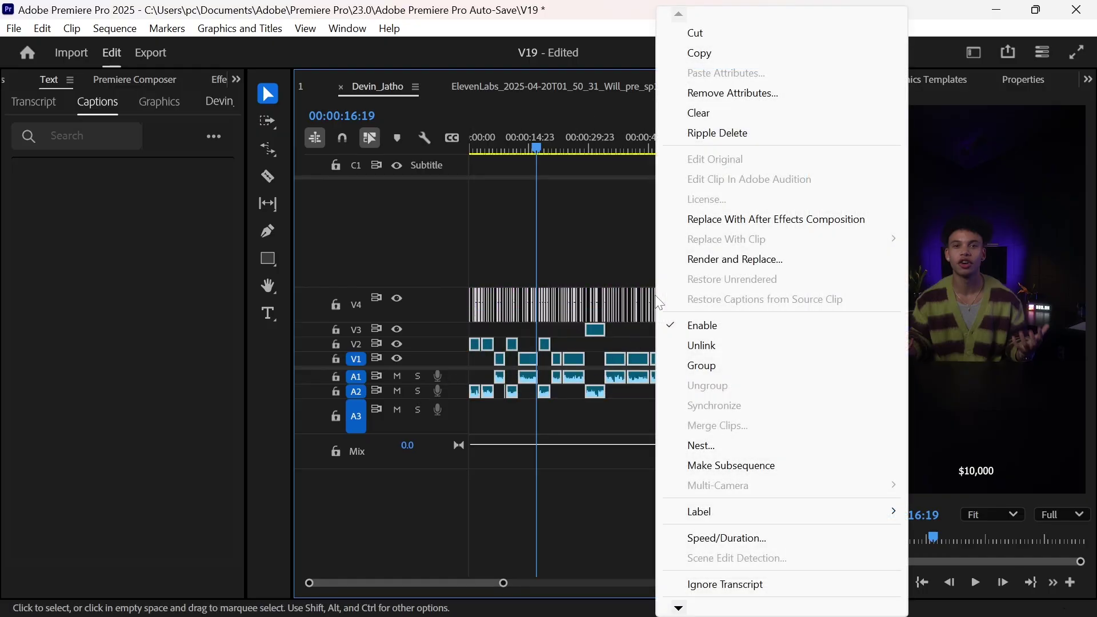
click(720, 223)
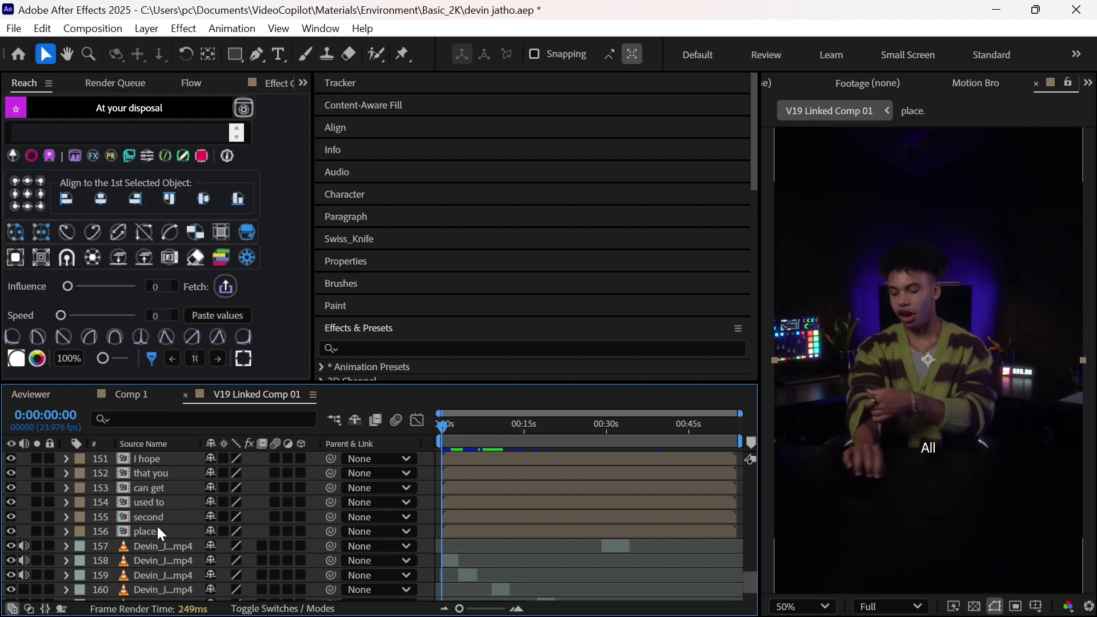
Un-precompose the captions, label them red, and set Europa Grotesk SH Medium, then edit the size.
click(145, 258)
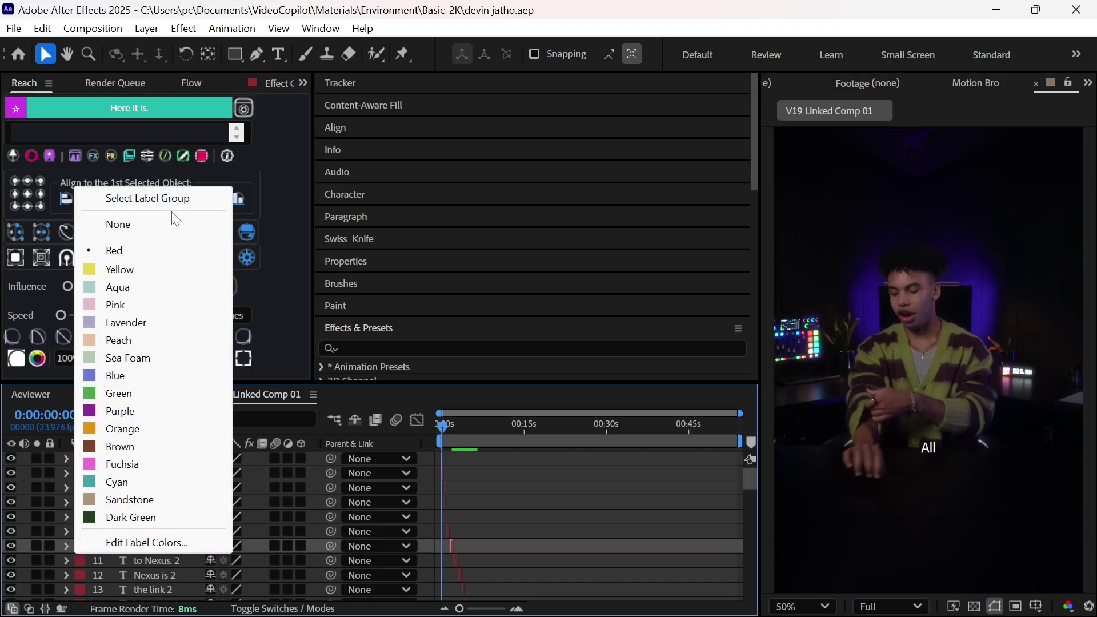
key(Escape)
click(381, 200)
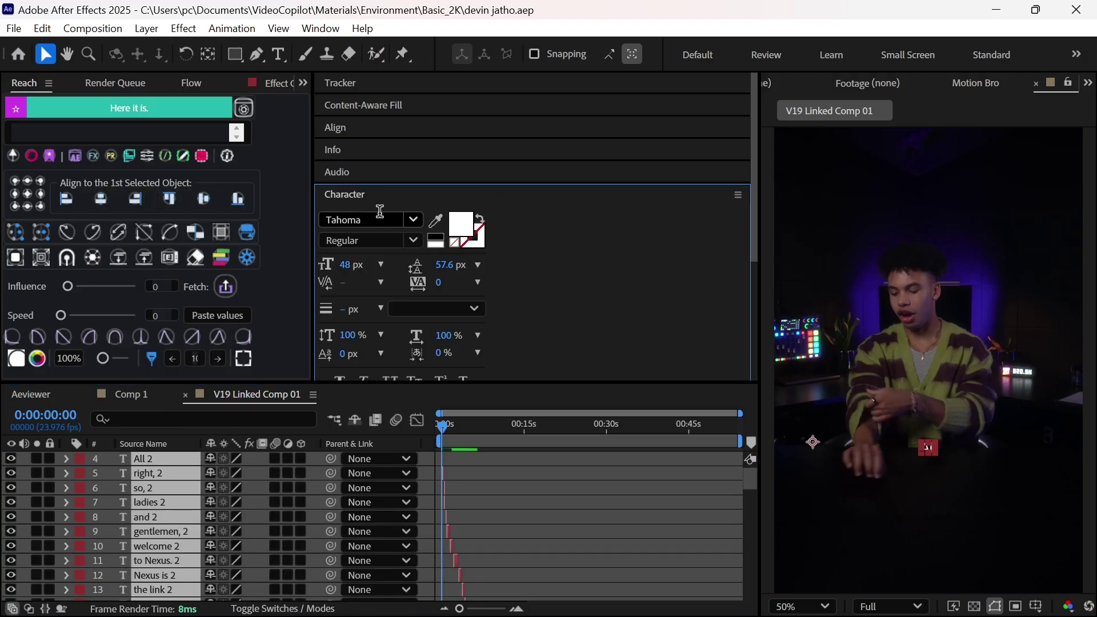
click(379, 219)
text(grotesk)
scroll(513, 342, down, 12)
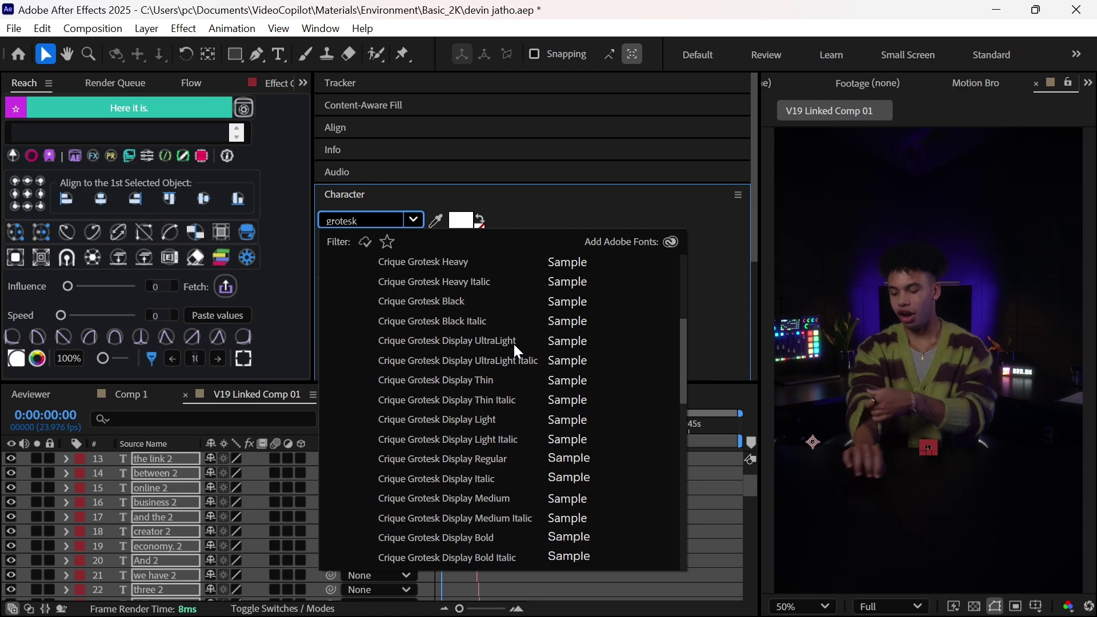
click(458, 365)
click(342, 269)
text(125)
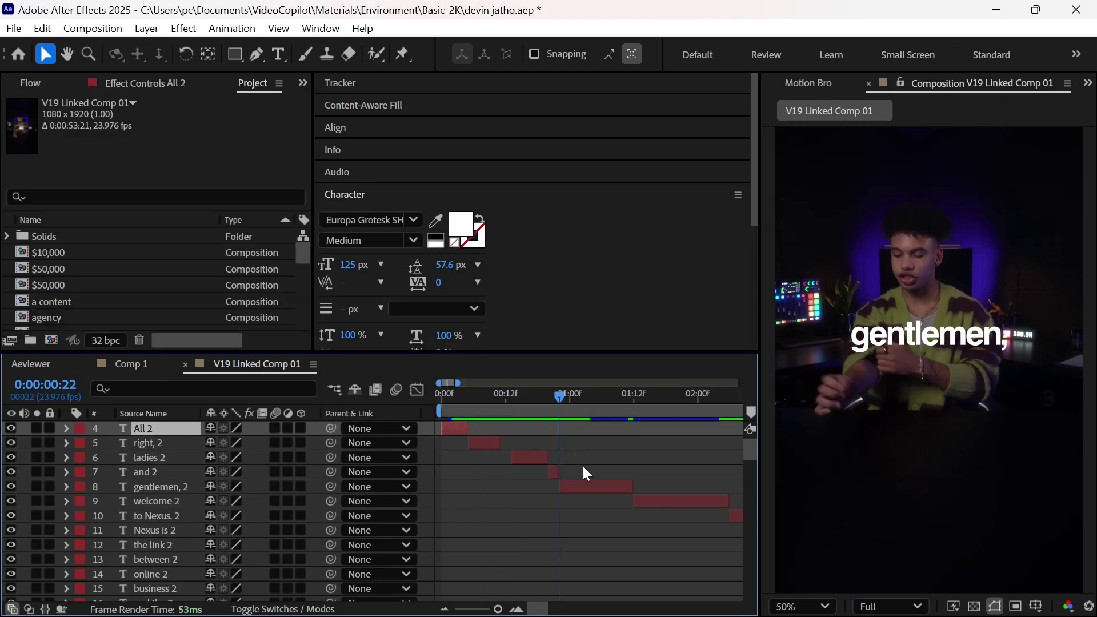
Select layers All 2 through gentlemen, 2 and mark the first phrase's end point.
drag(585, 468, 583, 436)
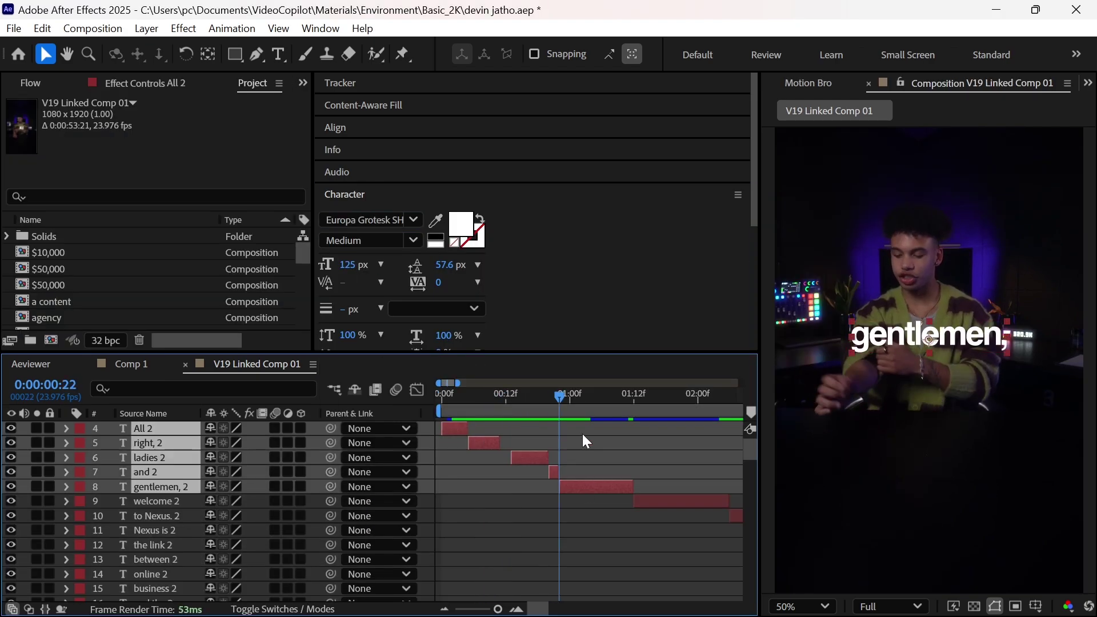
click(620, 403)
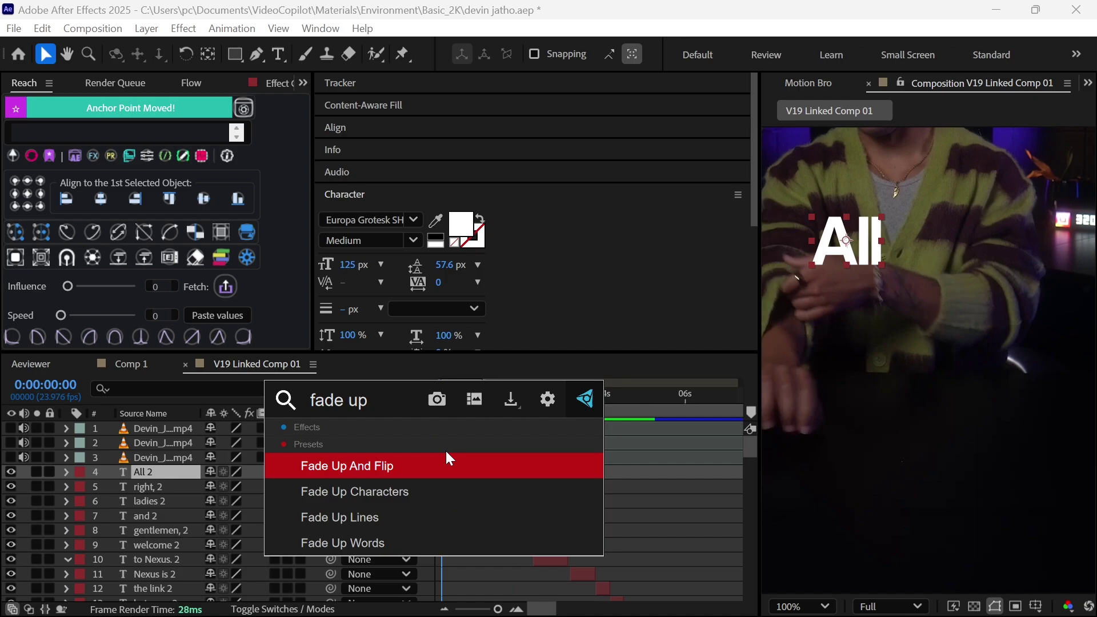
Apply Fade Up Words to All 2 and drag its second Start keyframe earlier.
click(444, 460)
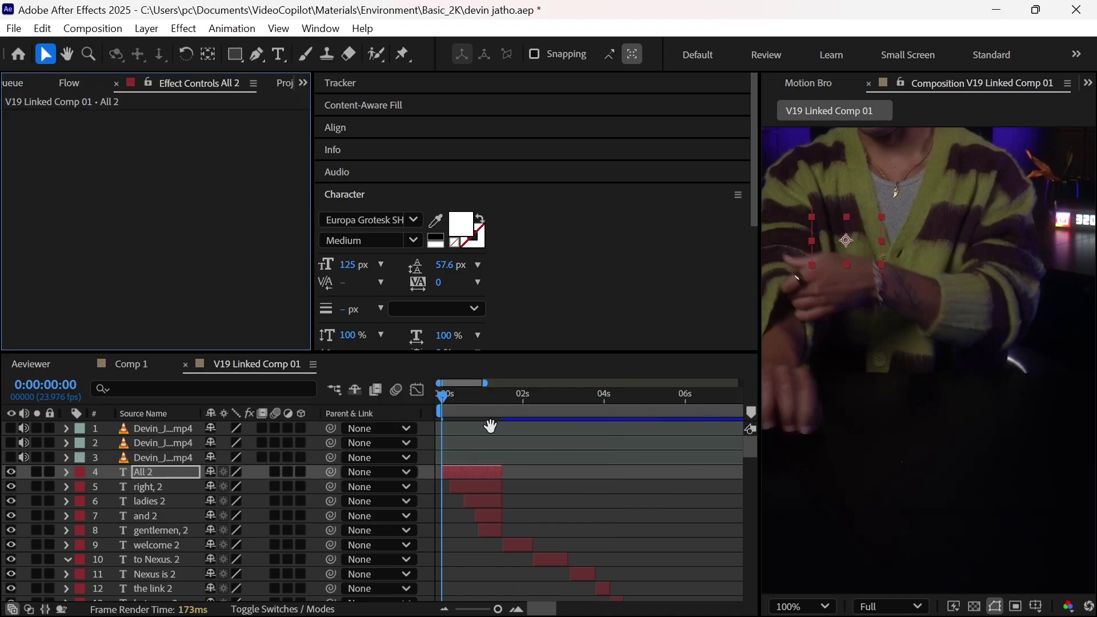
key(space)
key(space)
key(u)
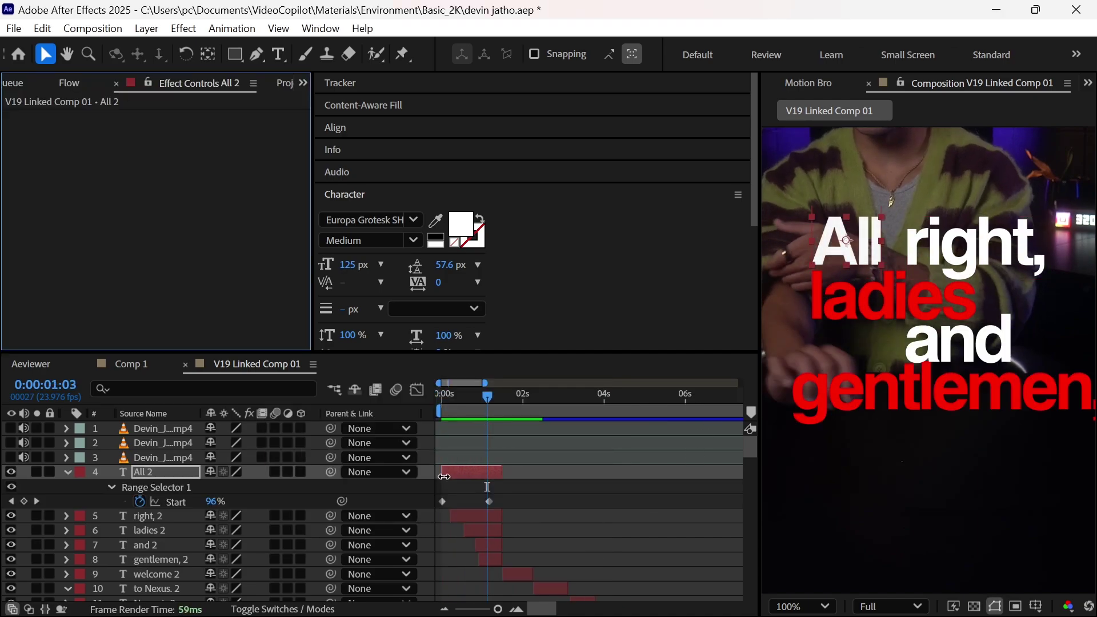
drag(487, 502, 464, 509)
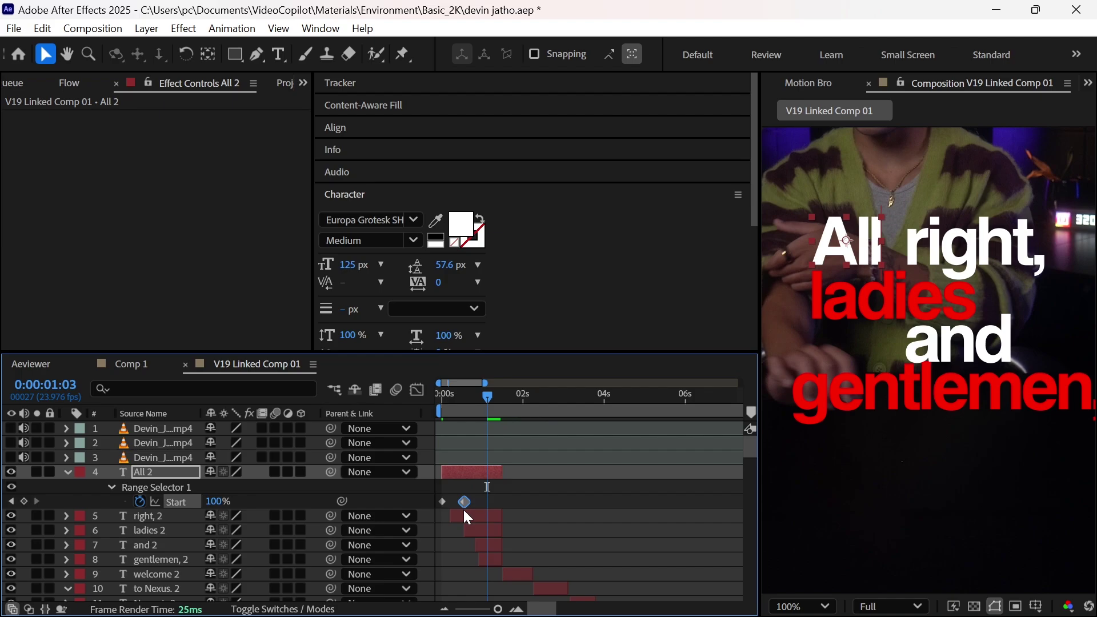
scroll(474, 513, up, 4)
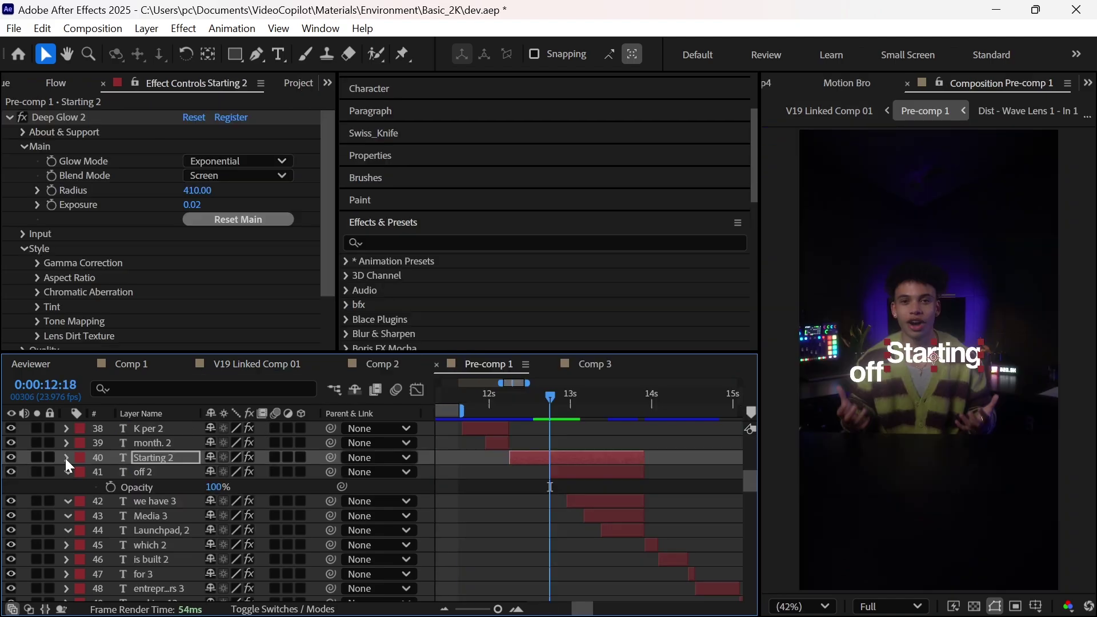
click(65, 459)
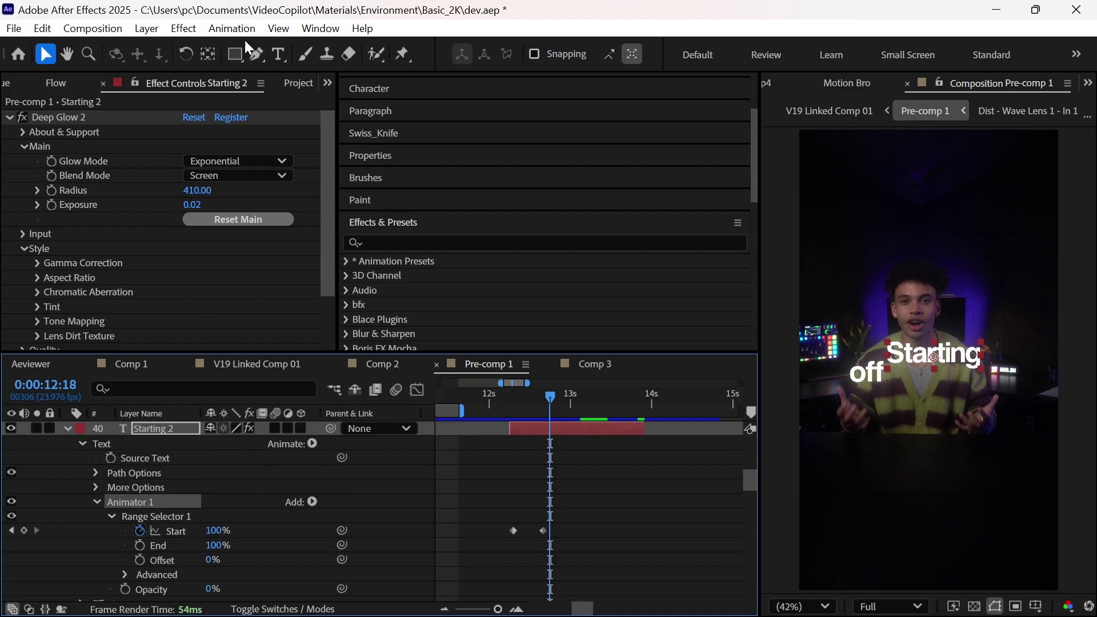
Save the Starting 2 text animation as a preset, overwriting Fast Fade Up.ffx.
click(231, 29)
mouse_move(278, 30)
mouse_move(232, 29)
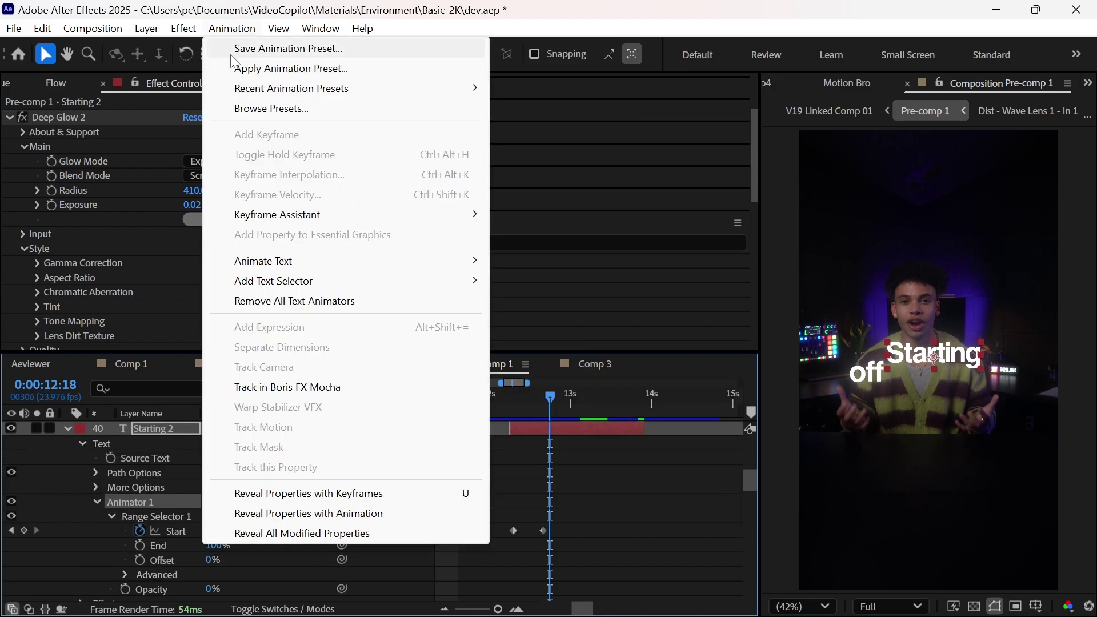
click(274, 46)
text(fast)
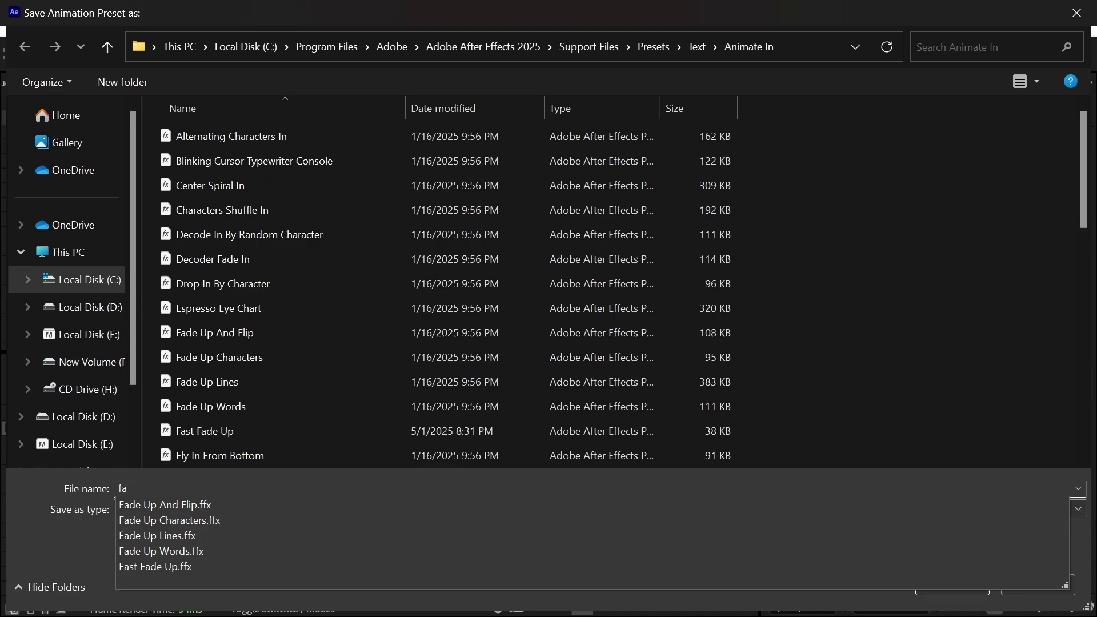
click(202, 506)
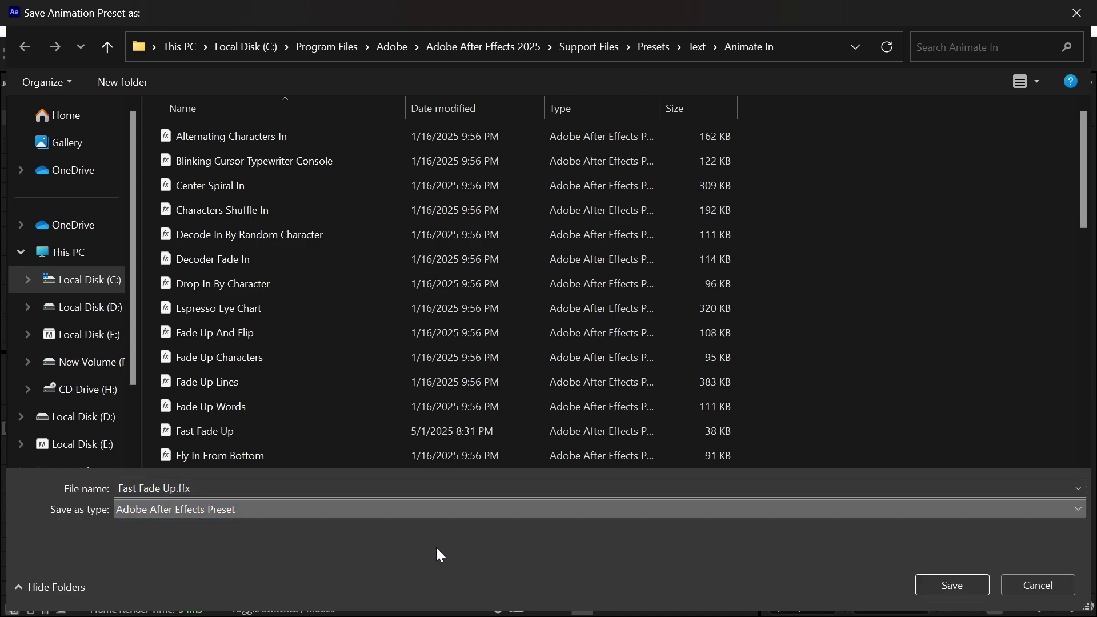
click(925, 585)
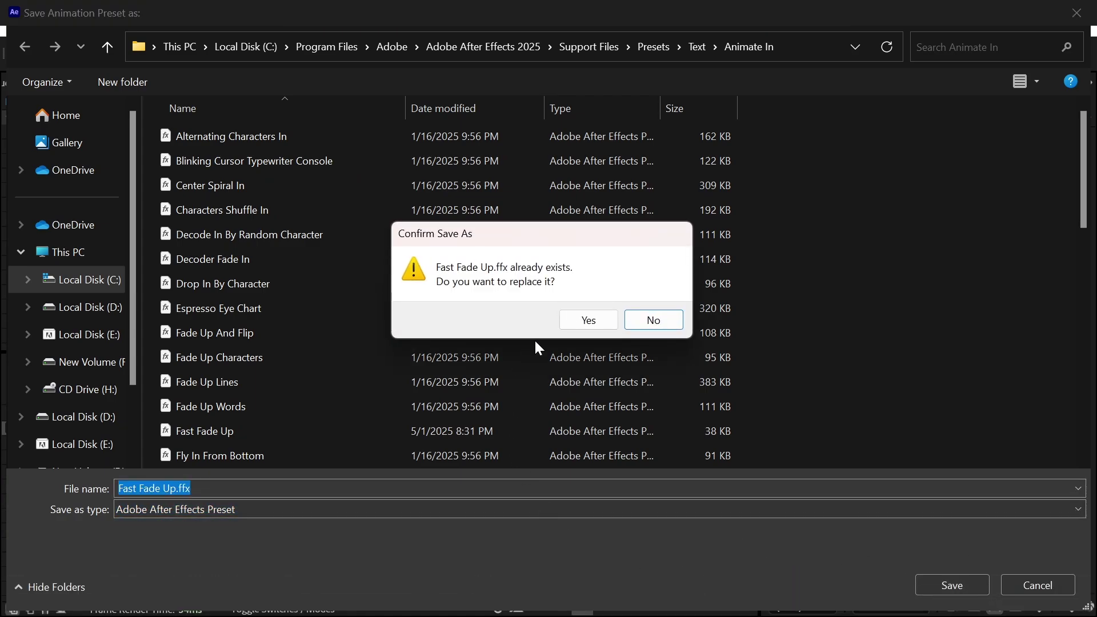
click(588, 318)
Apply the Fast Fade Up preset to the next caption layers and preview the fade.
click(577, 246)
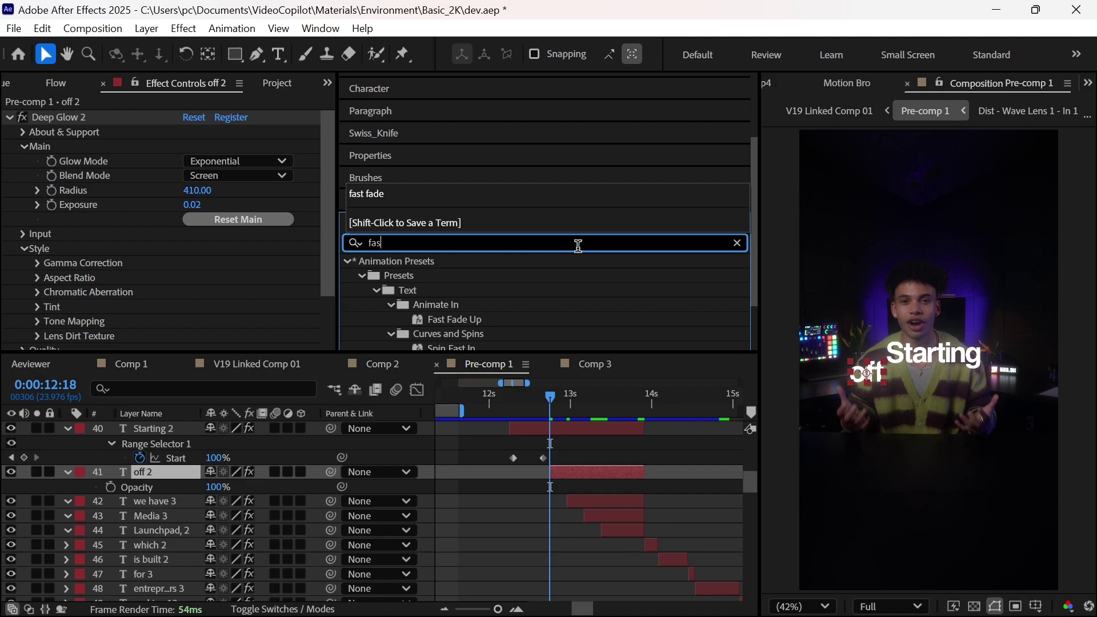
text(fast fade)
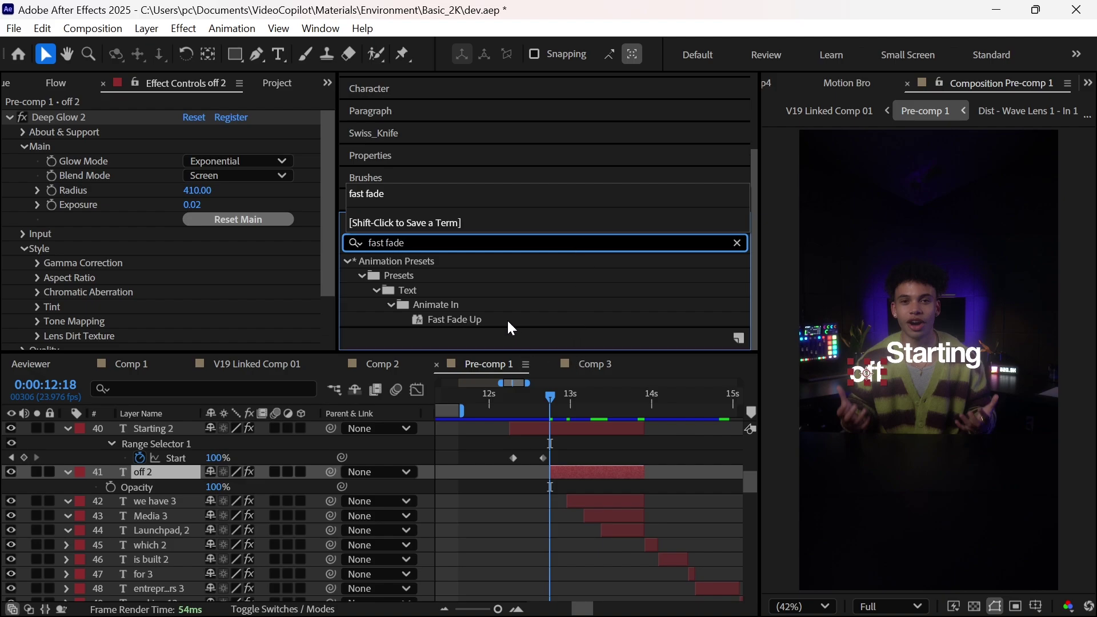
click(506, 320)
key(space)
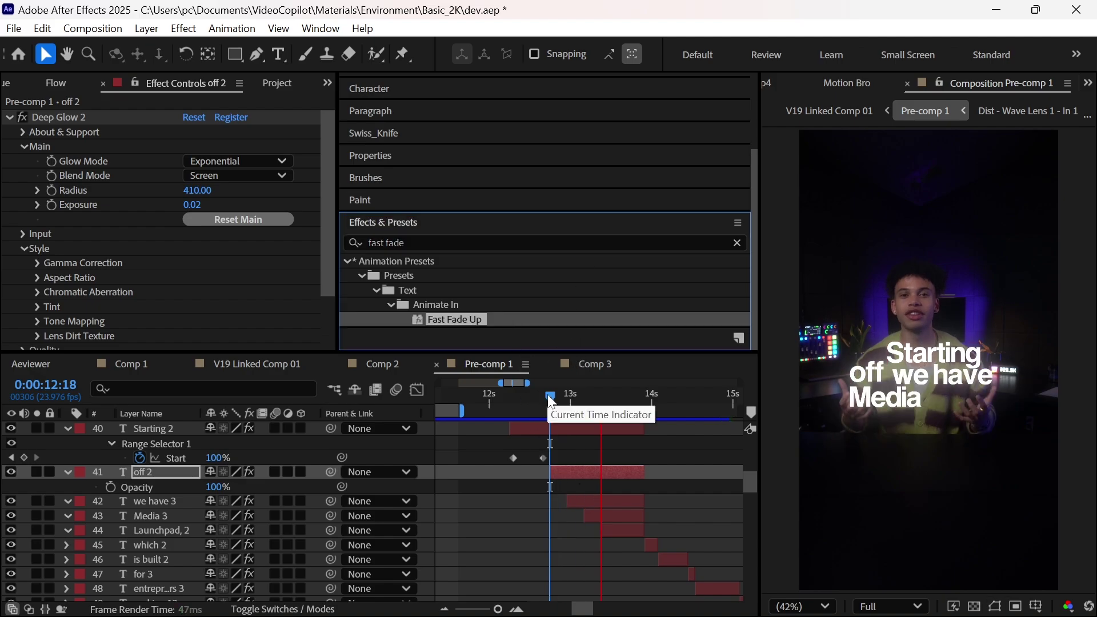
key(ctrl+Down)
key(ctrl+Down)
key(ctrl+Down)
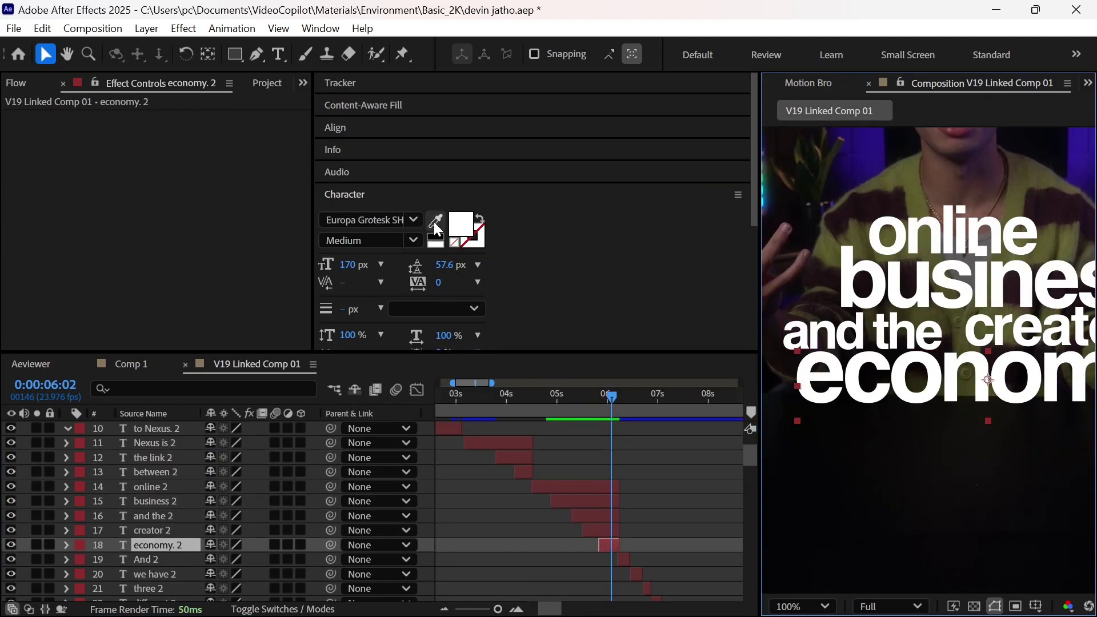
Colour economy's text fill pure red FF0000 and match business to the same red.
click(460, 224)
key(ctrl+v)
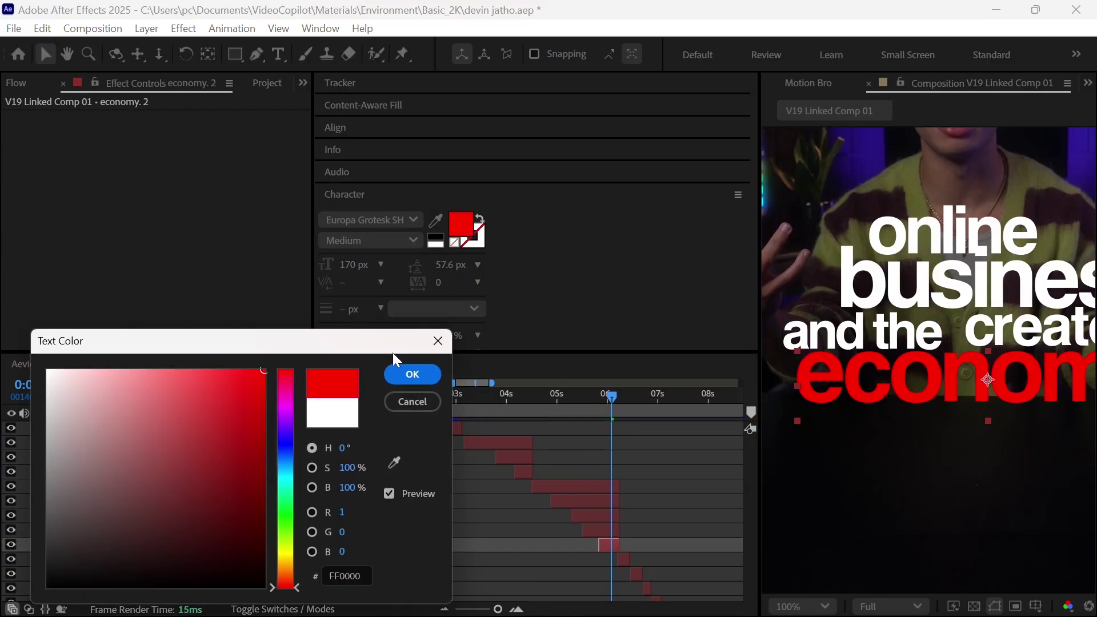
click(411, 372)
key(ctrl+Up)
key(ctrl+Up)
key(ctrl+Up)
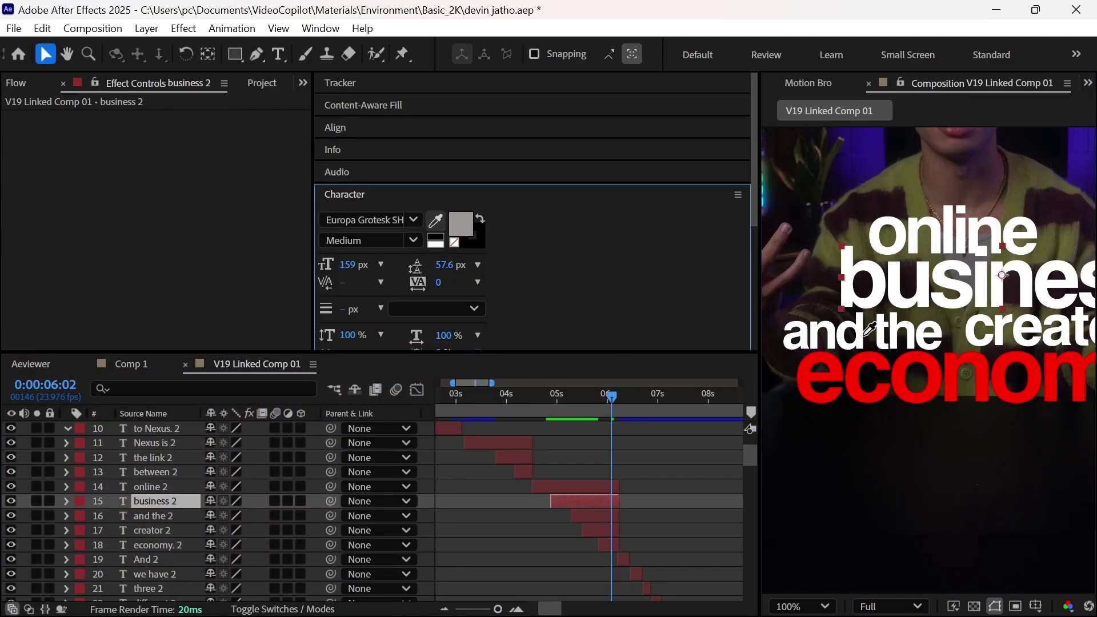
click(853, 362)
drag(549, 405, 609, 413)
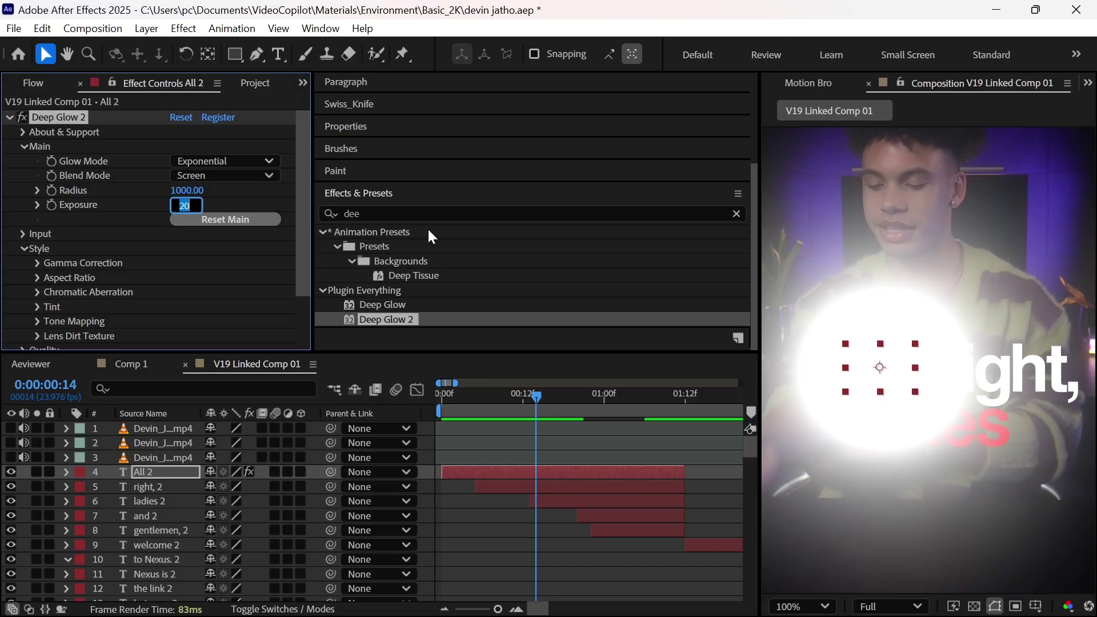
Commit 0.02 as Deep Glow 2's Exposure value.
key(Return)
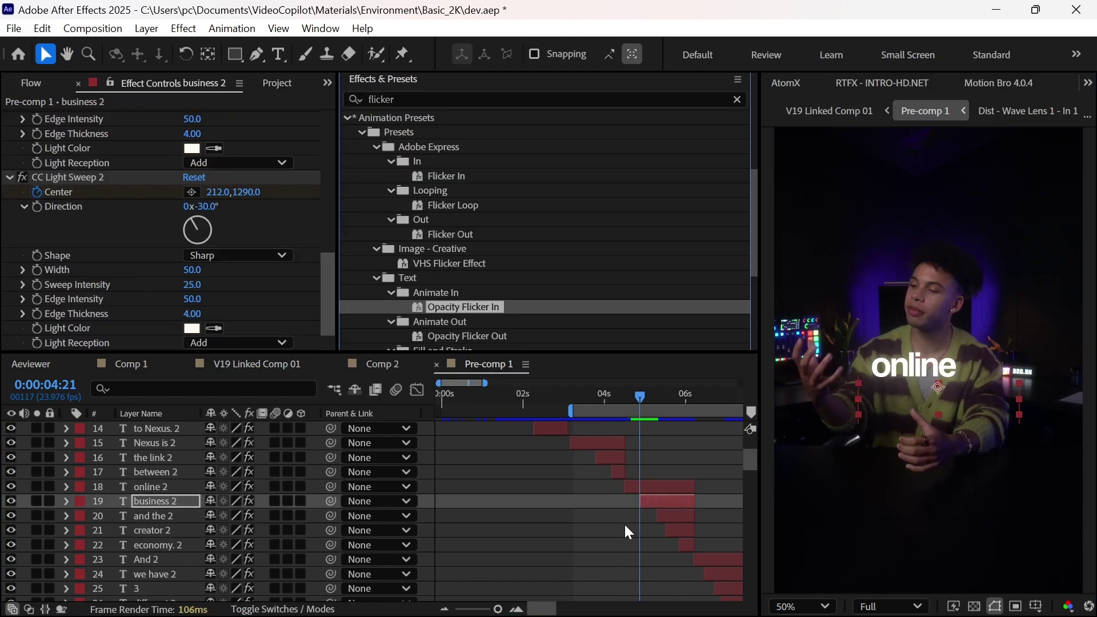
key(space)
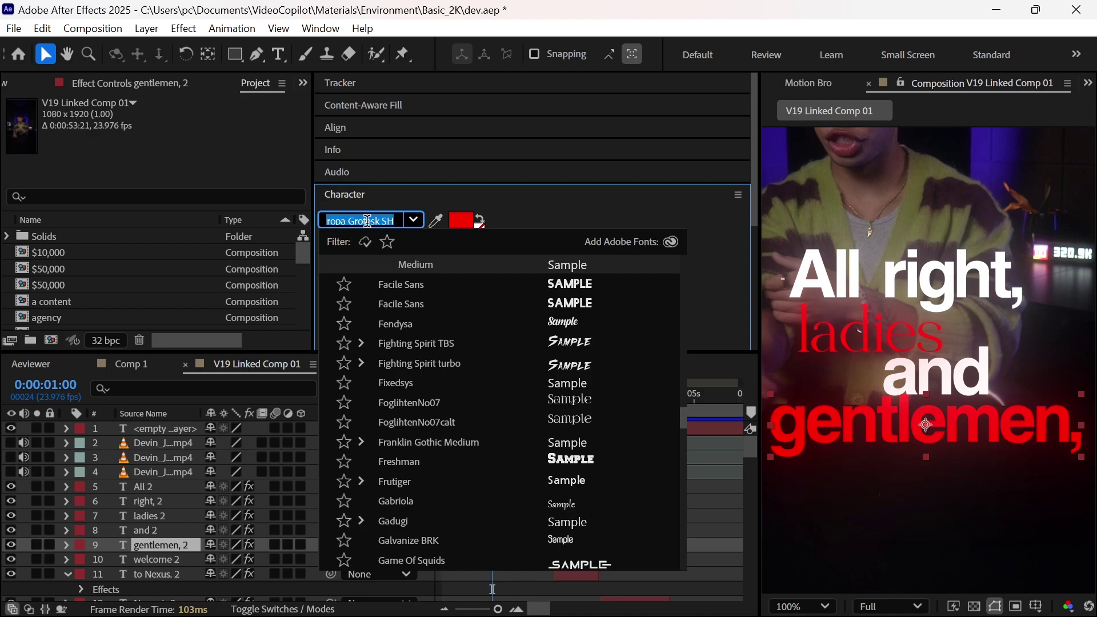
Set the ladies and gentlemen captions to the MoglanDemo font.
text(mog)
key(Return)
key(ctrl+space)
Add CC Light Sweep to gentlemen, 2 and swing its direction angle.
text(cc l)
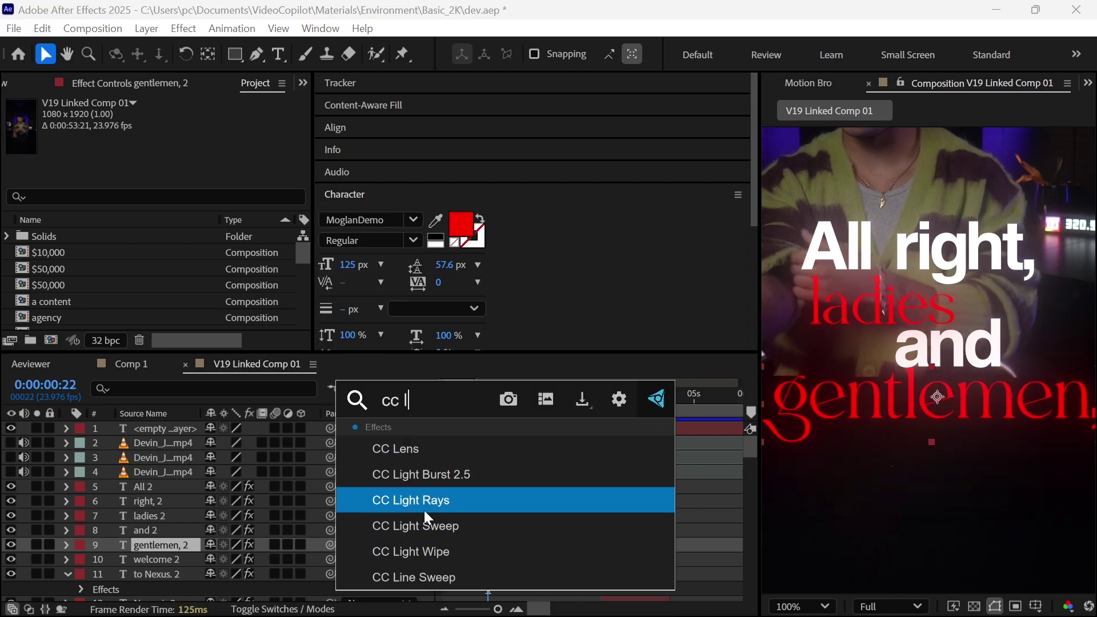
click(424, 521)
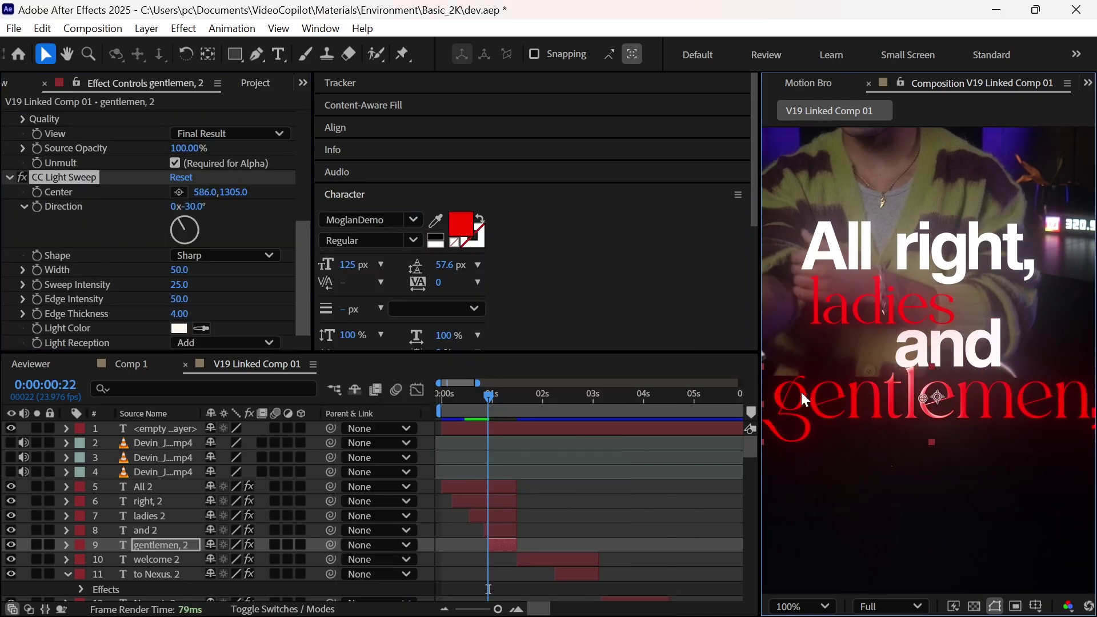
drag(249, 220, 204, 212)
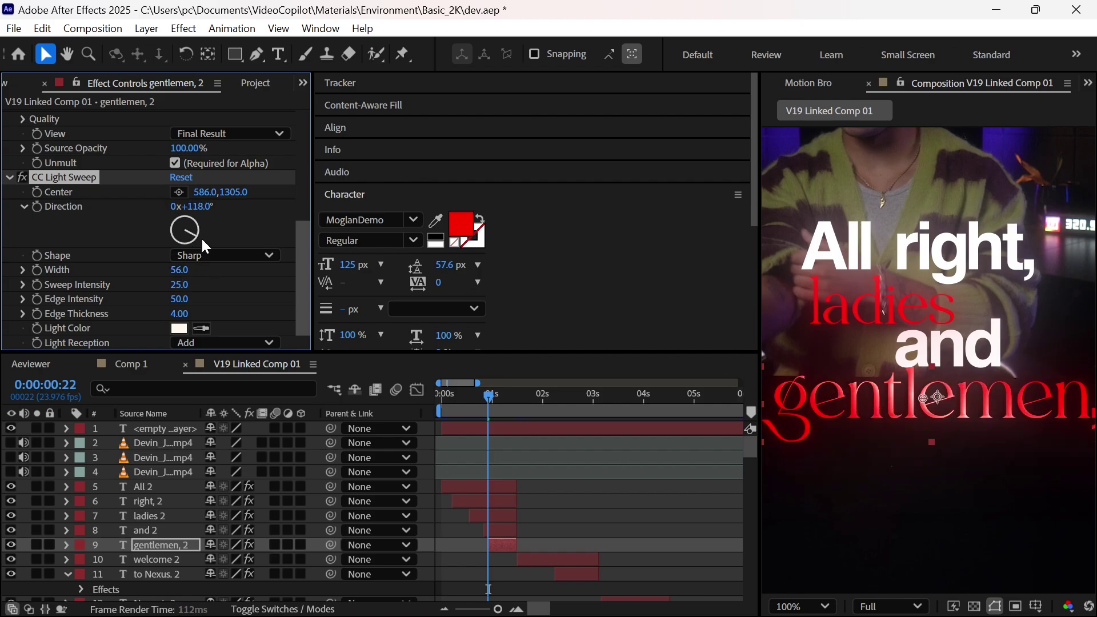
Reset the second light sweep and keyframe its Center sliding to X 902 over 10 frames.
click(966, 393)
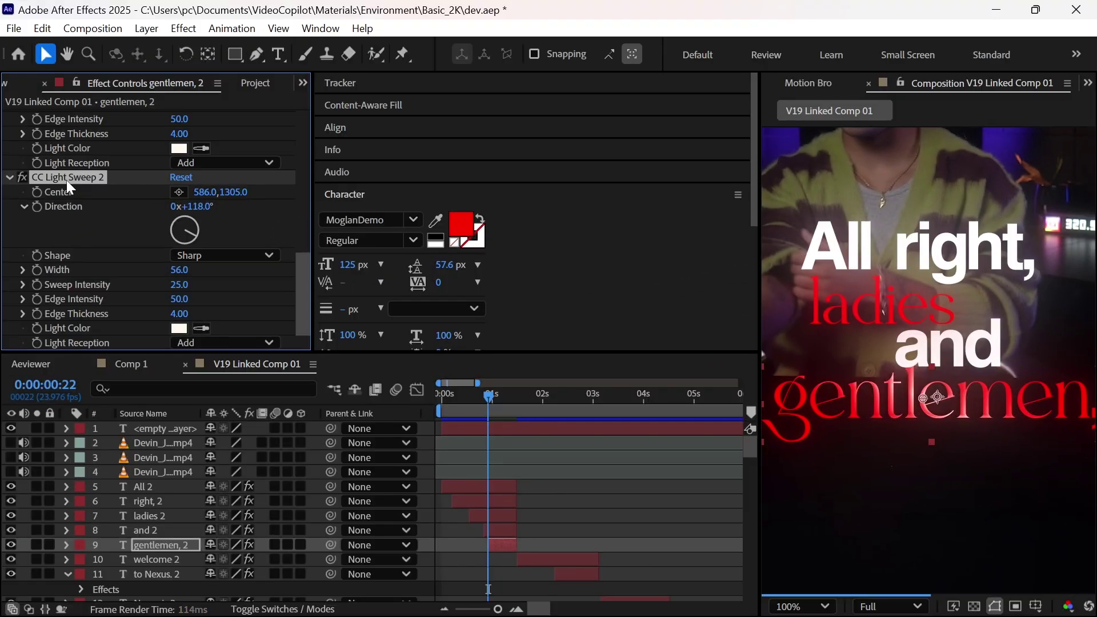
click(180, 179)
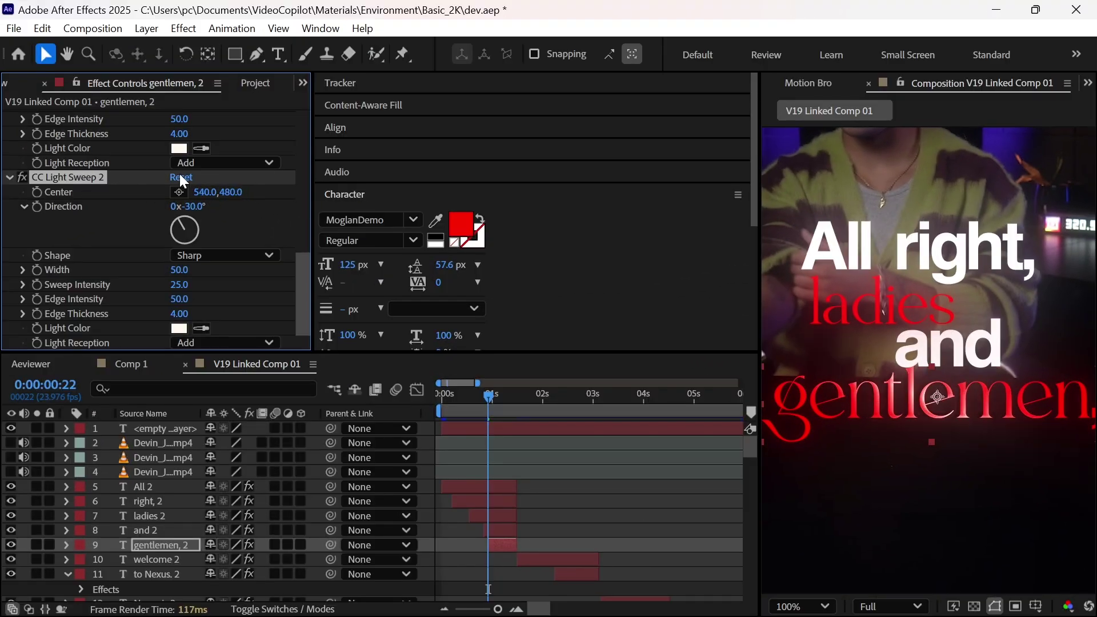
click(37, 192)
key(shift+Page_Down)
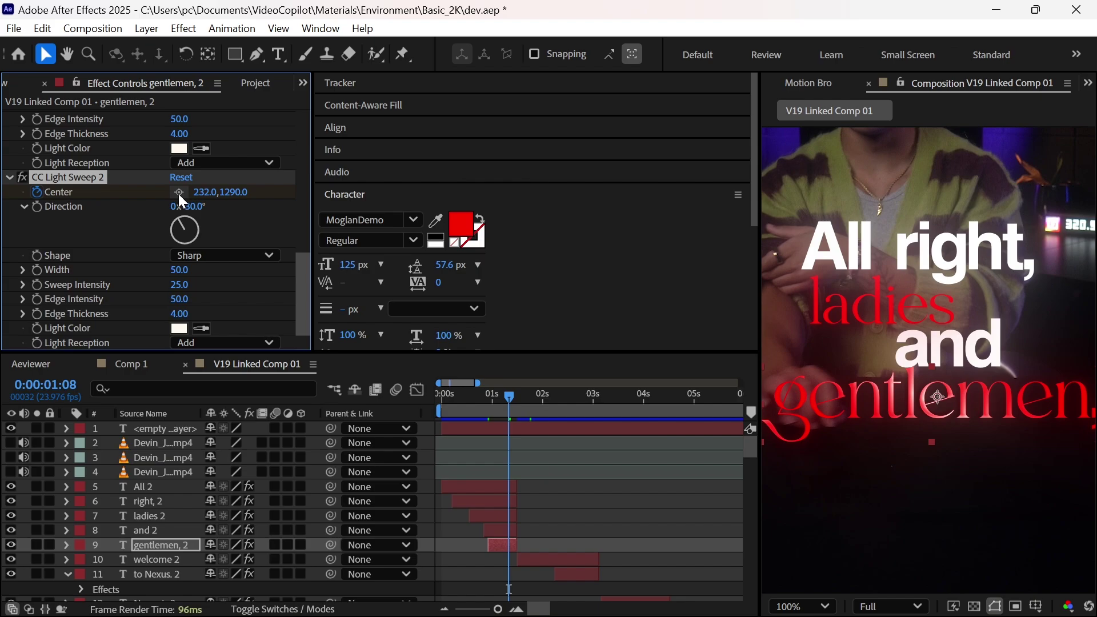
drag(208, 193, 259, 193)
key(u)
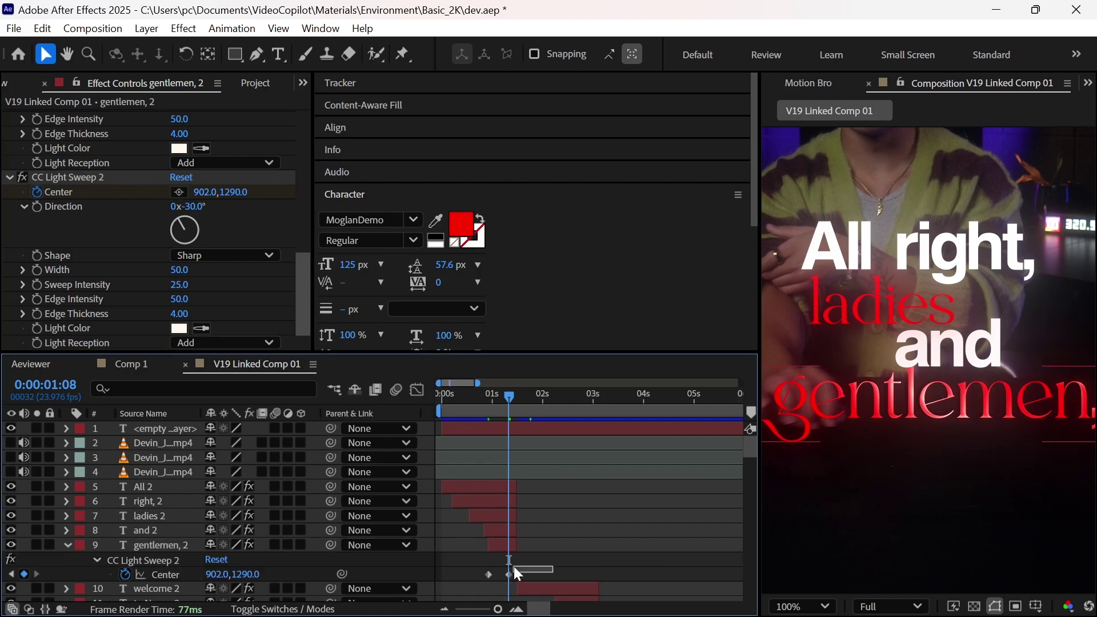
click(128, 81)
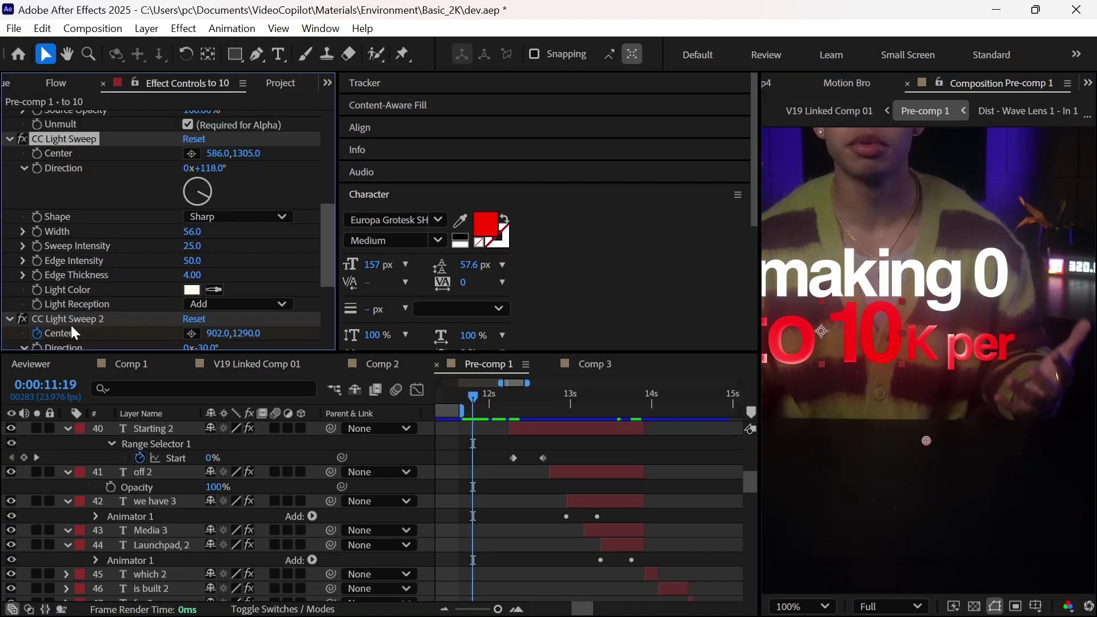
Preview the Launchpad, 2 caption's entrance near 13 seconds and view its effects.
drag(621, 400, 629, 415)
click(623, 546)
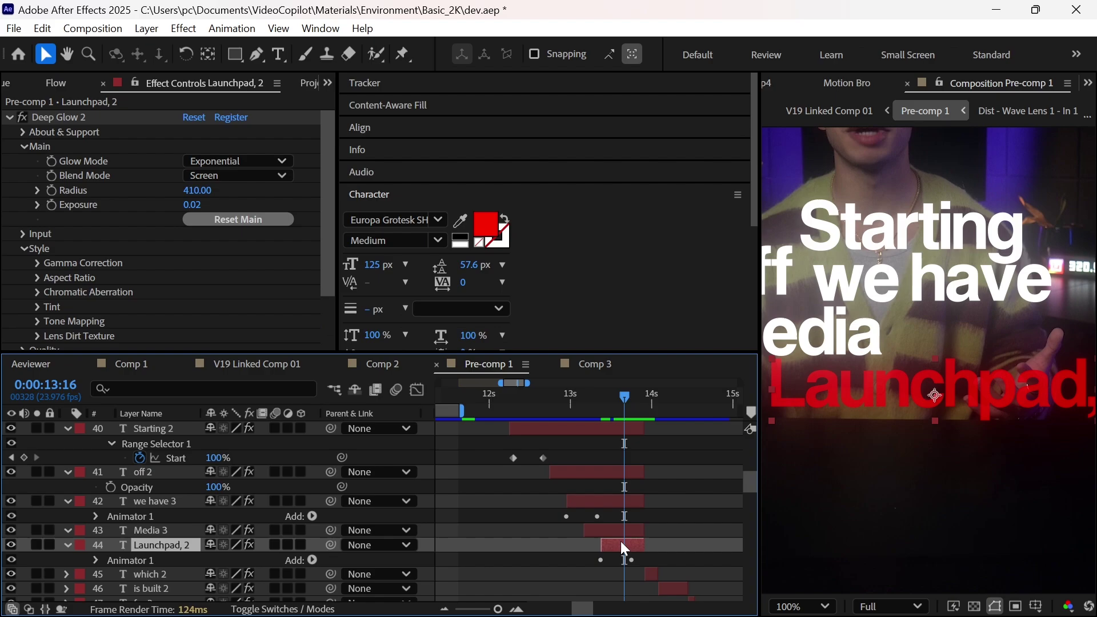
click(602, 397)
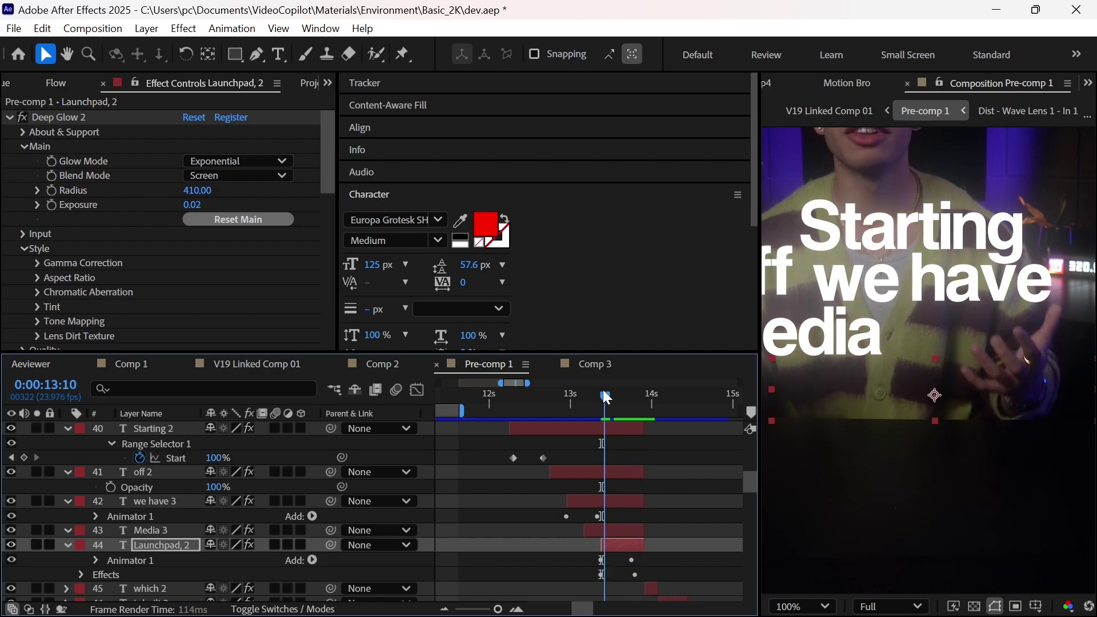
mouse_move(602, 395)
mouse_down()
mouse_move(647, 405)
mouse_move(606, 414)
mouse_up()
key(k)
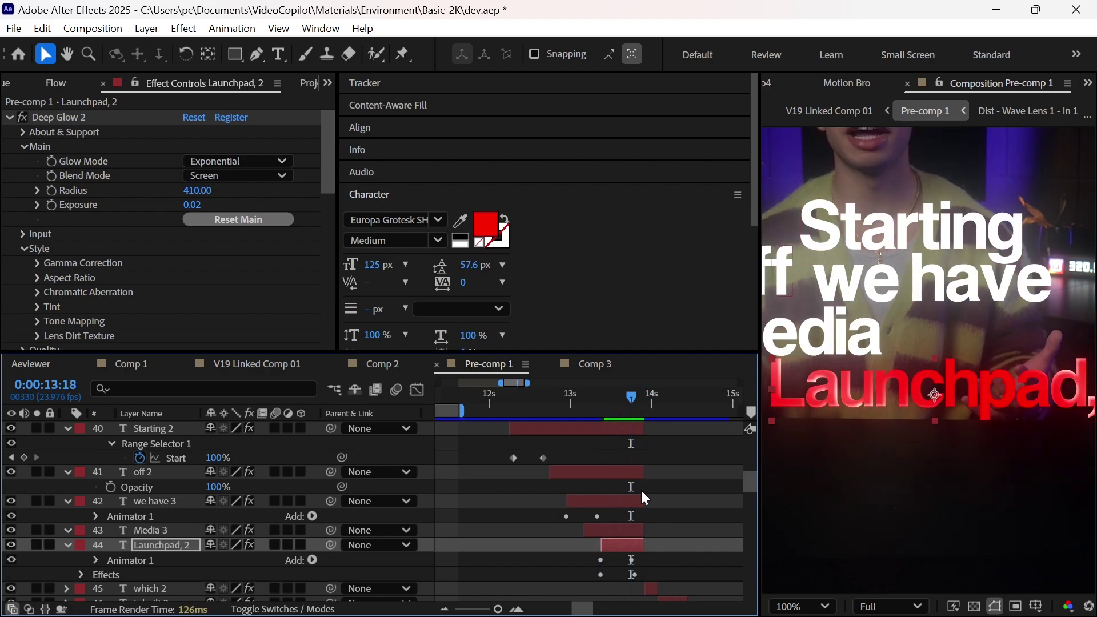
drag(854, 434, 979, 465)
Set the Media 3 caption's text fill colour to red.
click(924, 372)
click(485, 224)
click(413, 375)
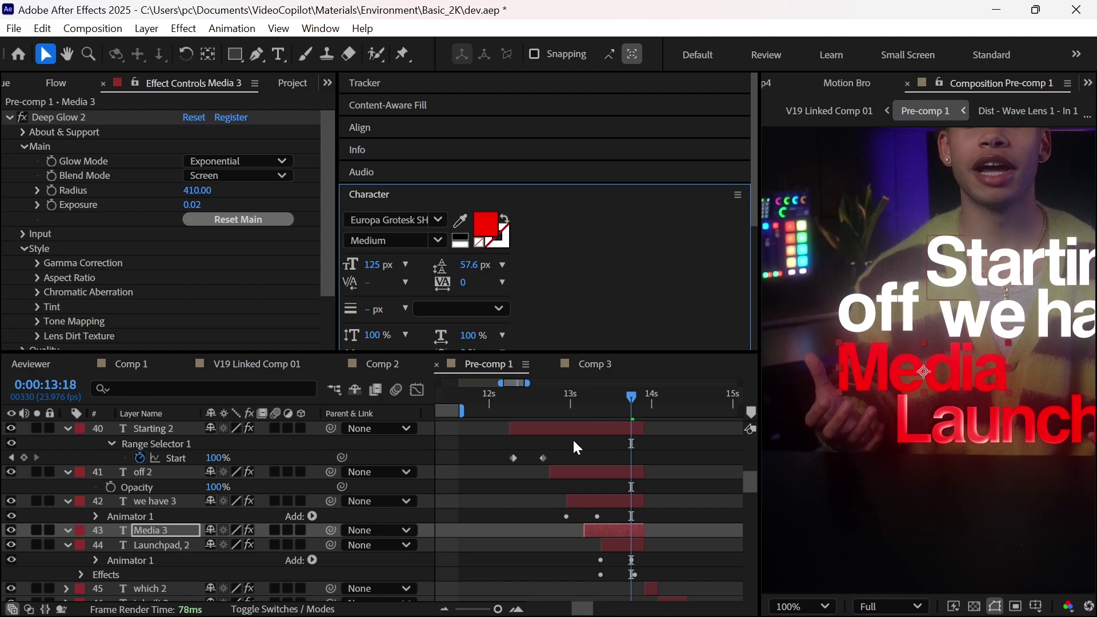
drag(606, 398, 636, 414)
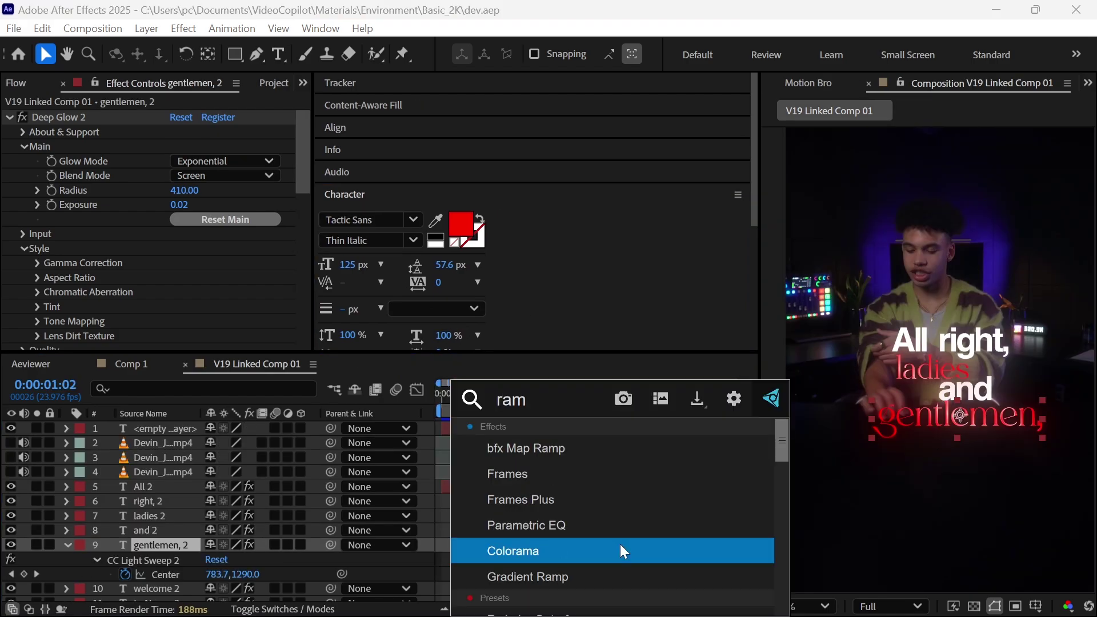
Add Gradient Ramp to gentlemen, 2 above Deep Glow with red start and end colours.
click(549, 580)
drag(80, 226, 113, 123)
click(179, 146)
click(412, 374)
click(179, 176)
click(263, 514)
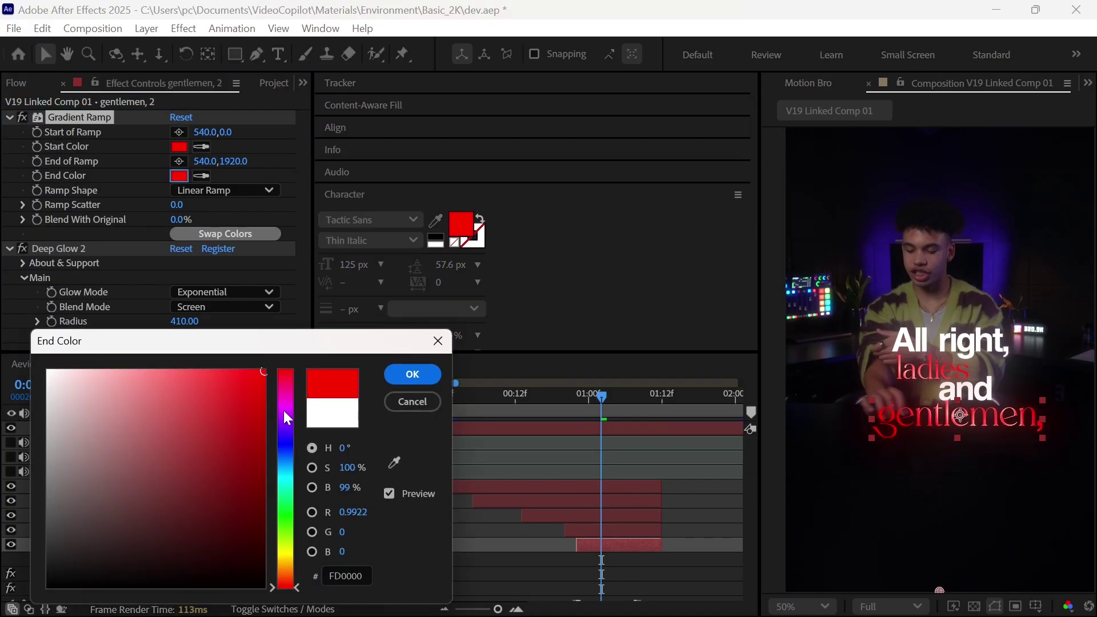
drag(287, 419, 286, 545)
click(413, 374)
scroll(850, 392, up, 2)
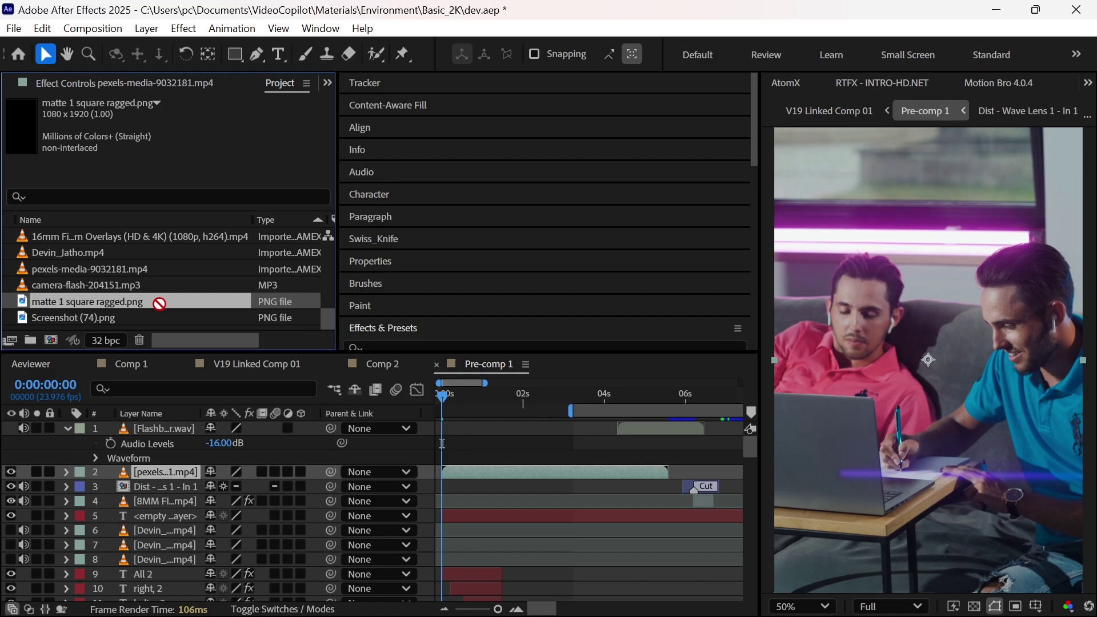
Drag matte 1 square ragged.png into Pre-comp 1's timeline.
drag(183, 461, 183, 462)
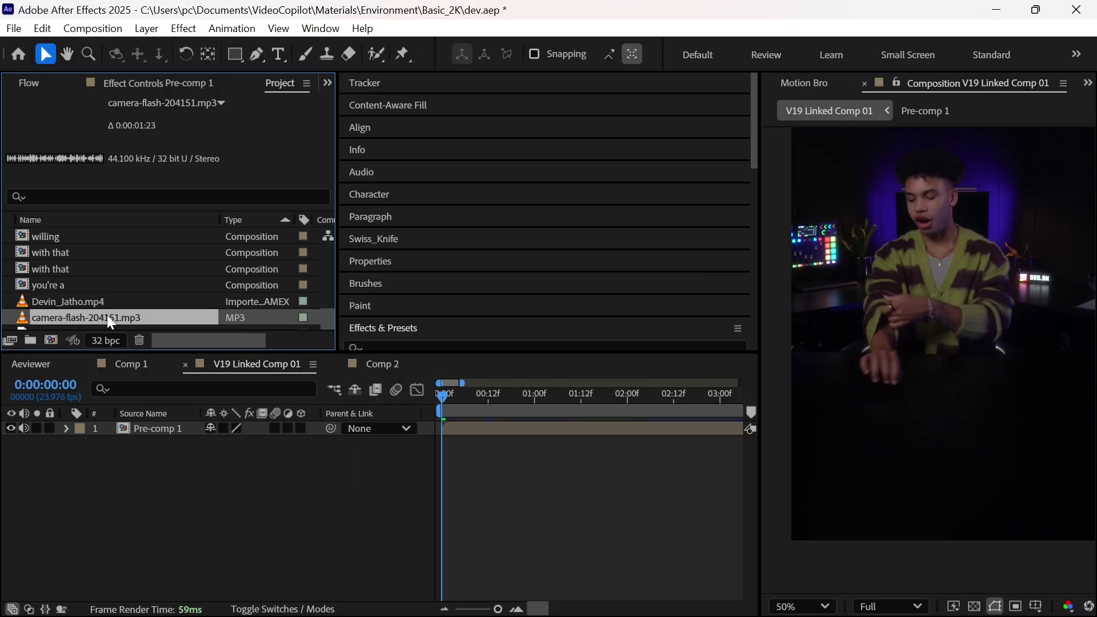
Add the camera-flash sound to V19 Linked Comp 01 starting at frame 0.
drag(107, 315, 131, 437)
key(l)
key(l)
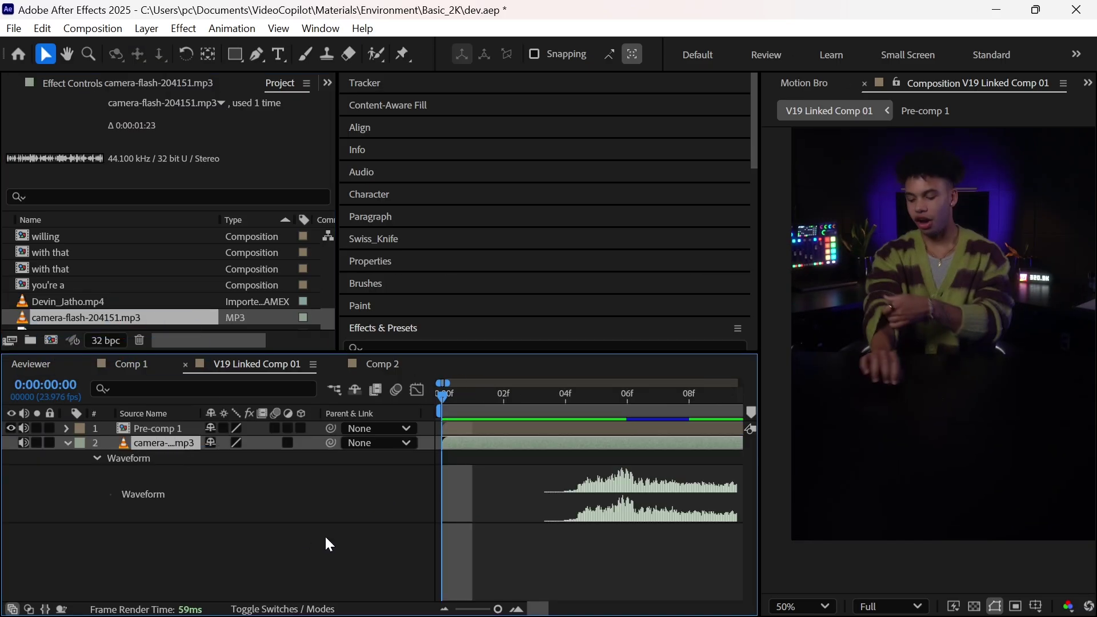
click(354, 514)
key(minus)
key(minus)
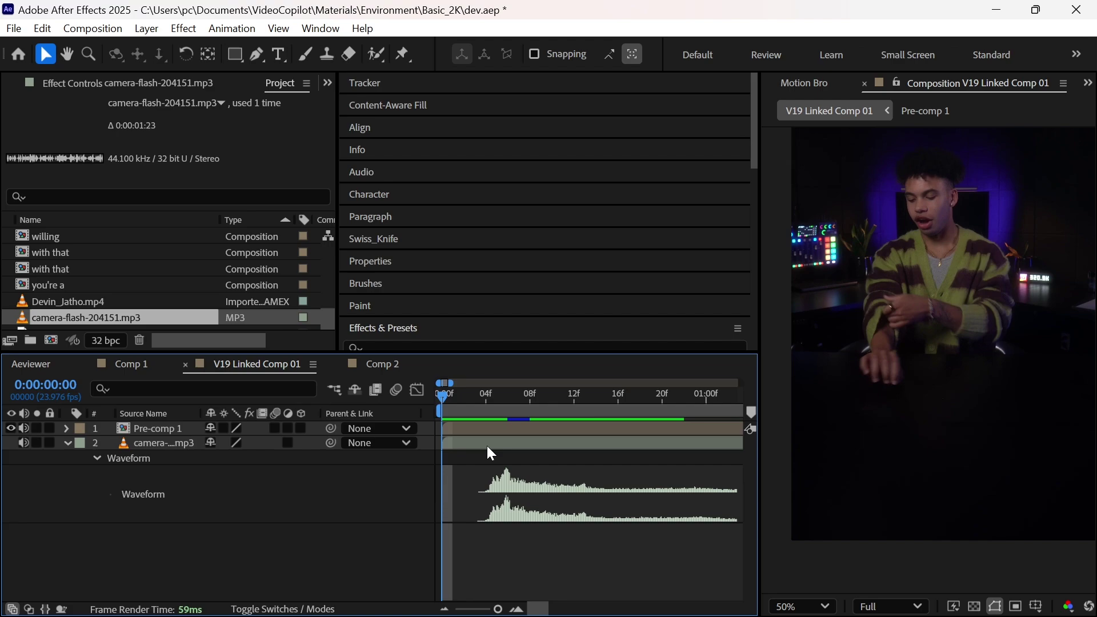
drag(487, 446, 444, 452)
click(460, 407)
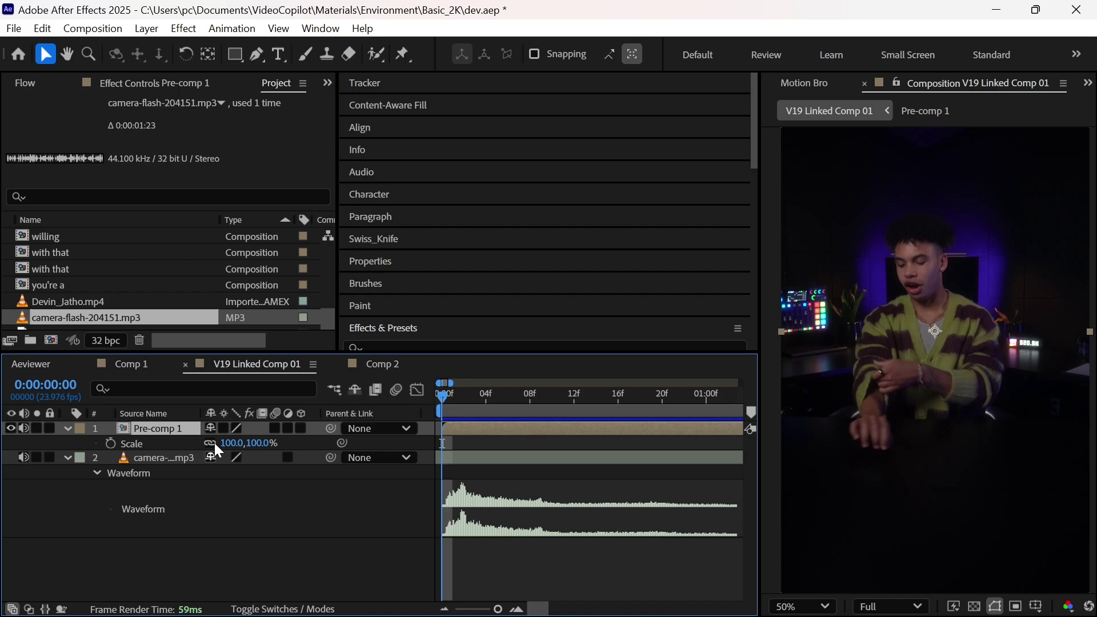
Keyframe Pre-comp 1 punching in to 133% scale and position 540,977 at frame 15.
key(shift+p)
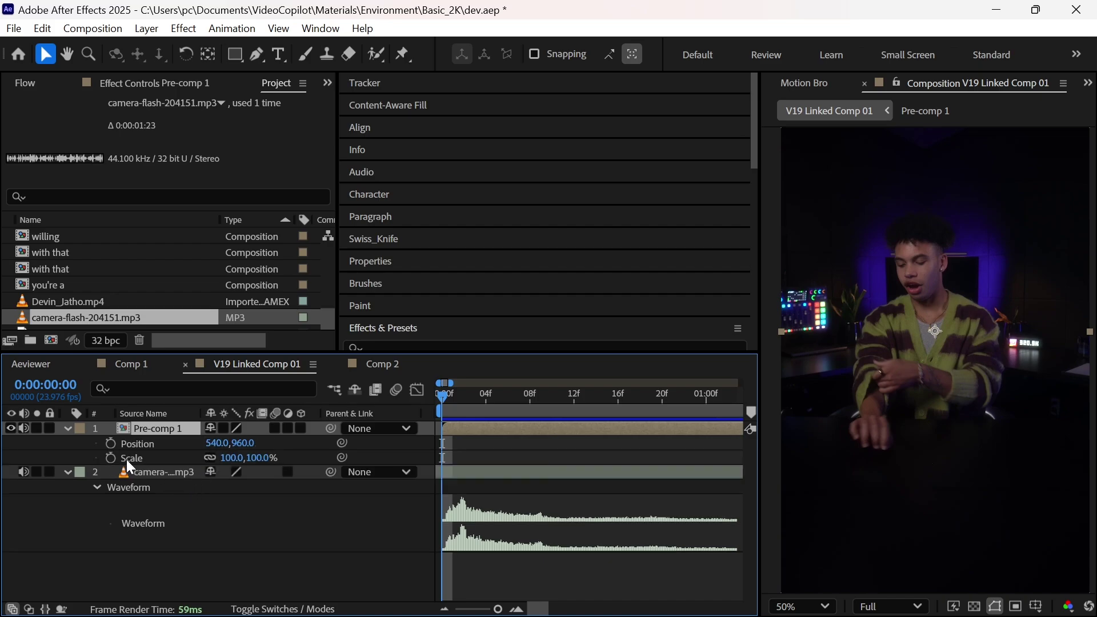
click(111, 444)
key(space)
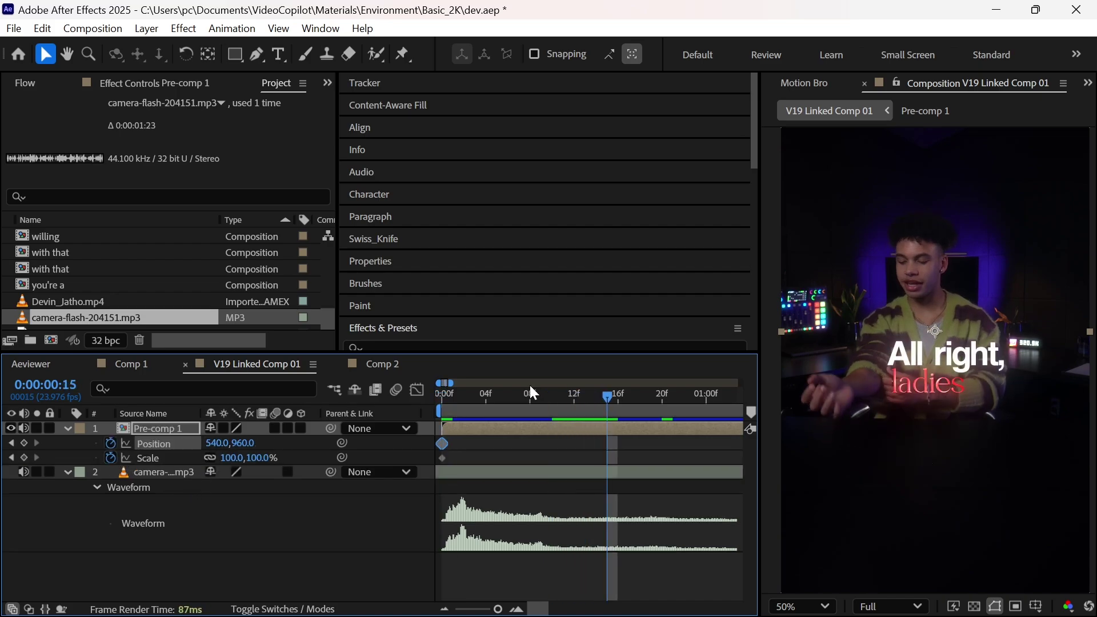
drag(231, 459, 258, 461)
key(comma)
drag(650, 438, 564, 456)
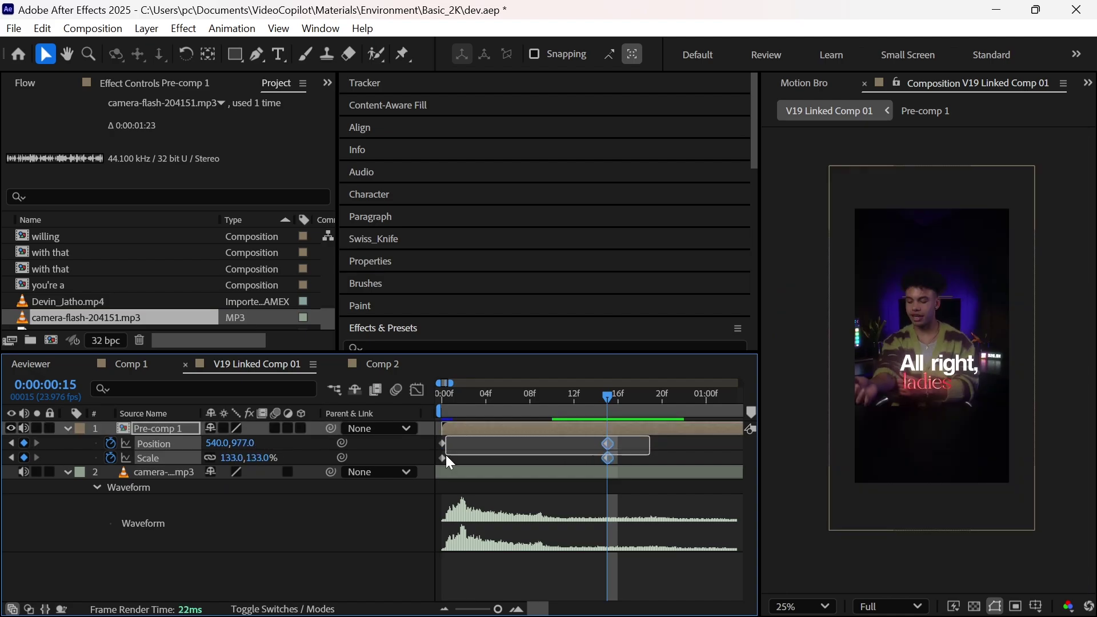
key(ctrl+alt+0)
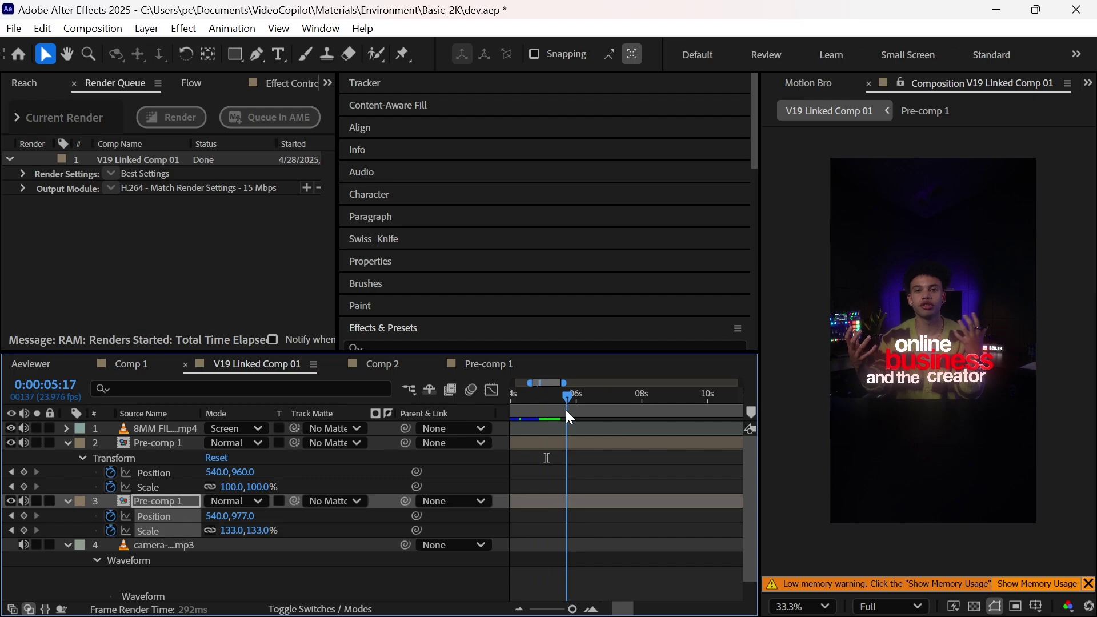
Paste the Position and Scale zoom keyframes onto layer 2 Pre-comp 1 at 0:00:05:10.
drag(571, 413, 557, 409)
click(622, 452)
scroll(628, 500, left, 2)
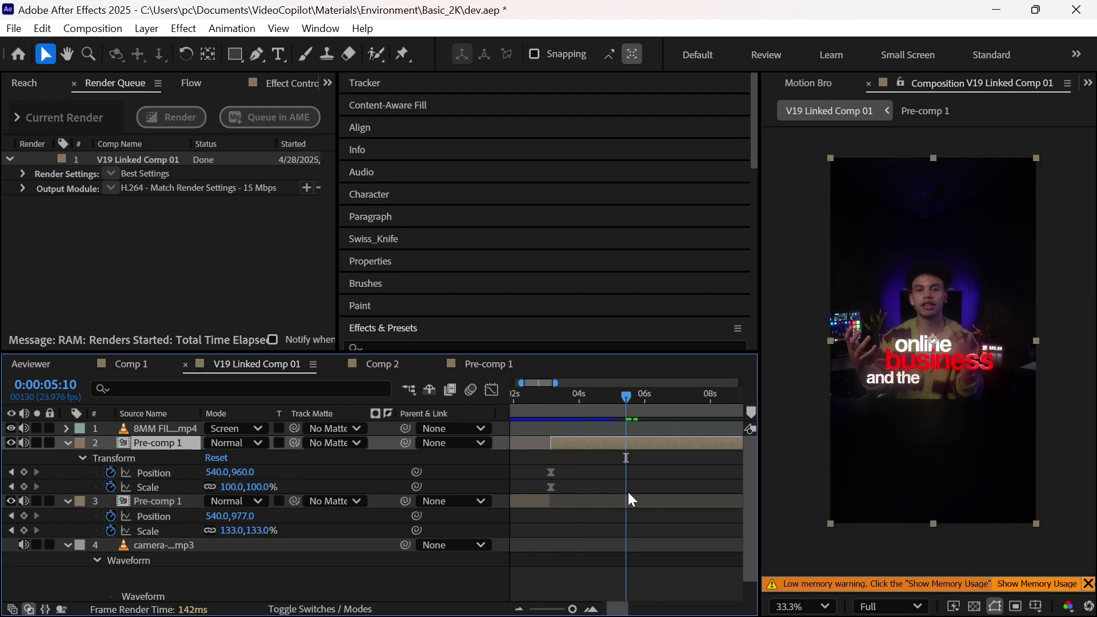
key(ctrl+v)
drag(629, 401, 612, 409)
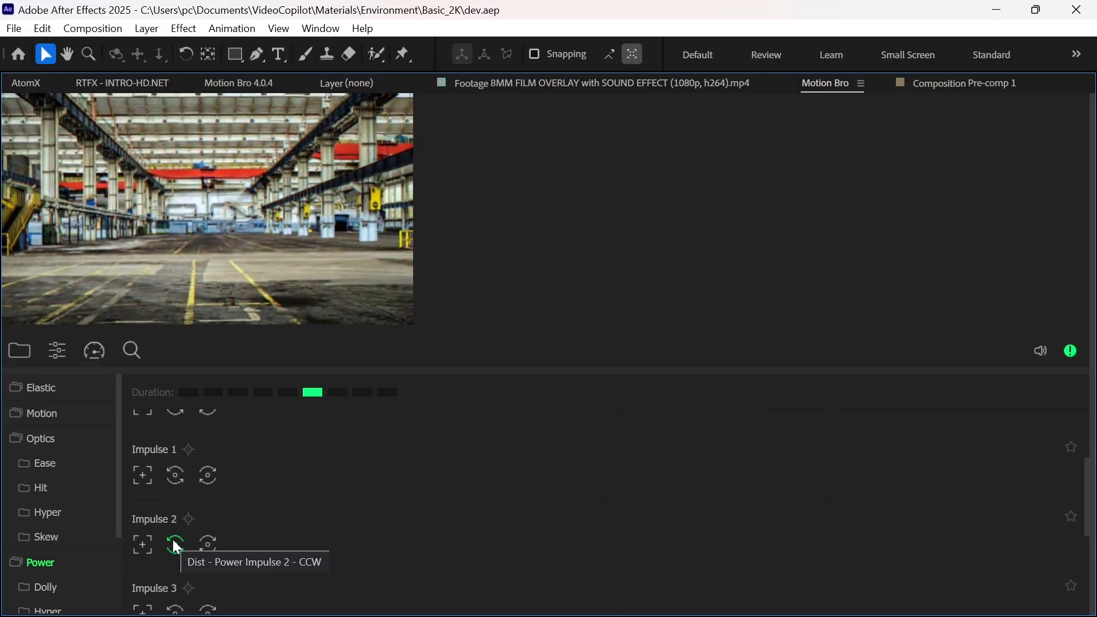
scroll(146, 512, down, 3)
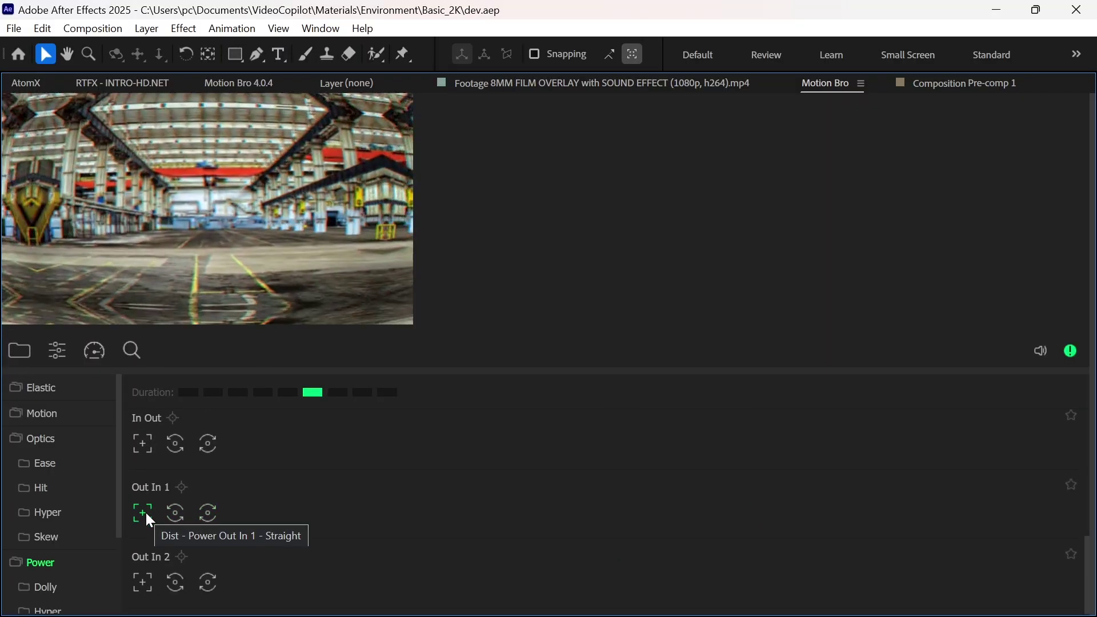
Browse Motion Bro's presets and open the Optics Hyper folder.
click(40, 512)
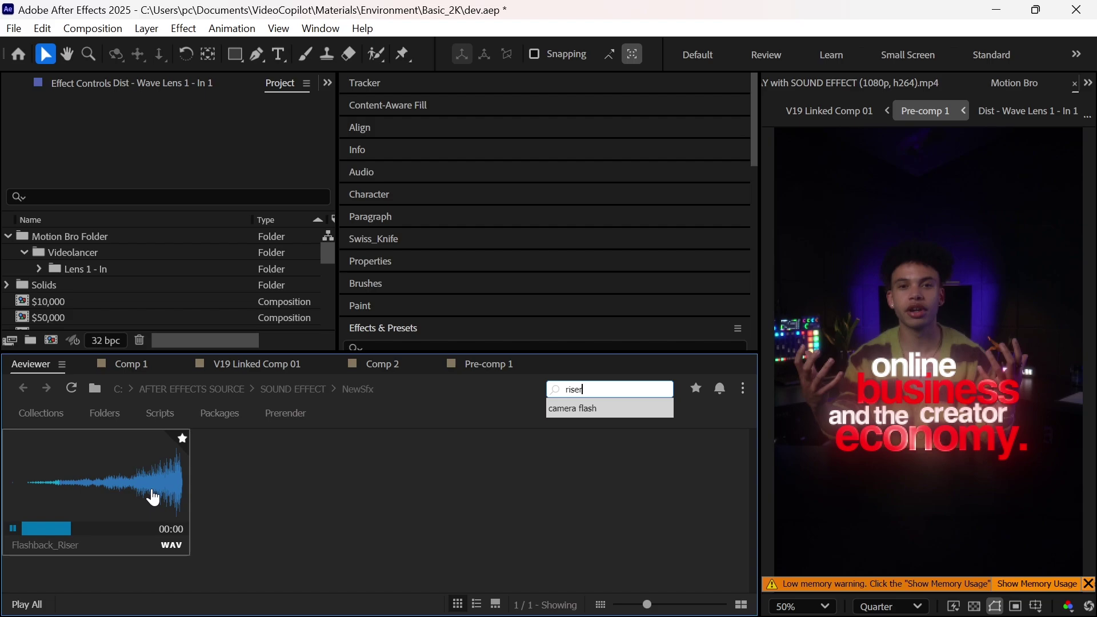
Place Flashback_Riser.wav in Pre-comp 1 near 5 seconds and show its waveform.
mouse_move(152, 498)
mouse_down()
mouse_move(589, 437)
mouse_move(509, 441)
mouse_up()
key(l)
key(l)
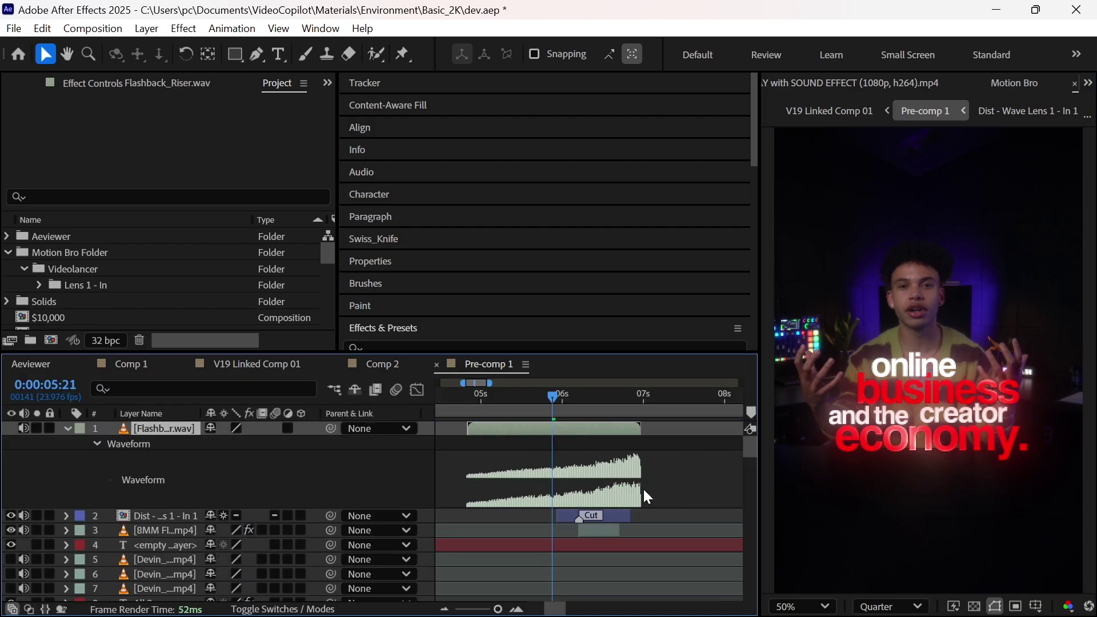